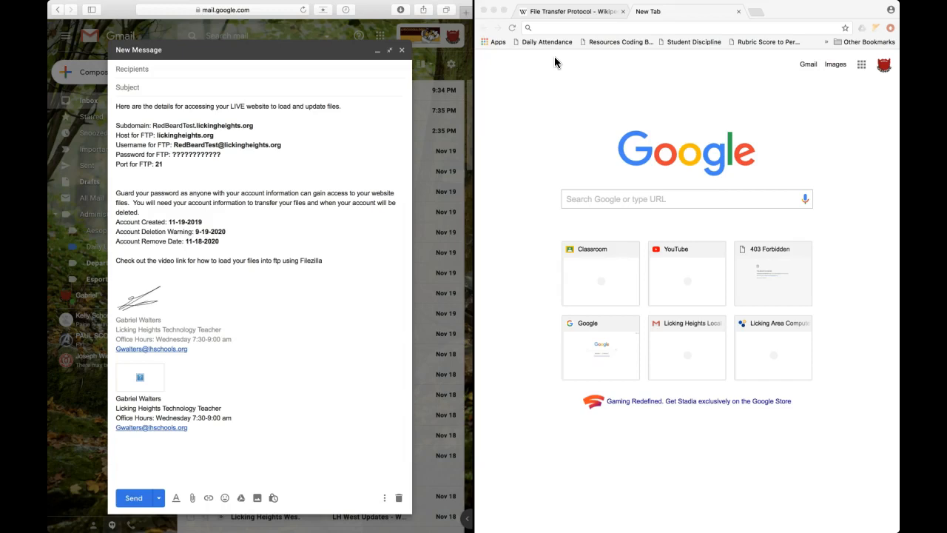
Look through the introduction and contents of the Wikipedia article on File Transfer Protocol.
left_click(564, 13)
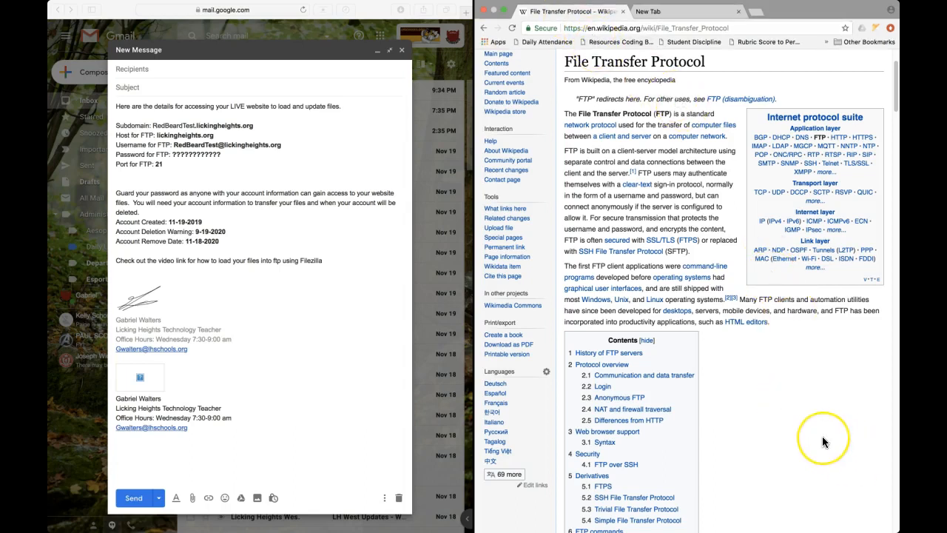
scroll(822, 436, "up", 1)
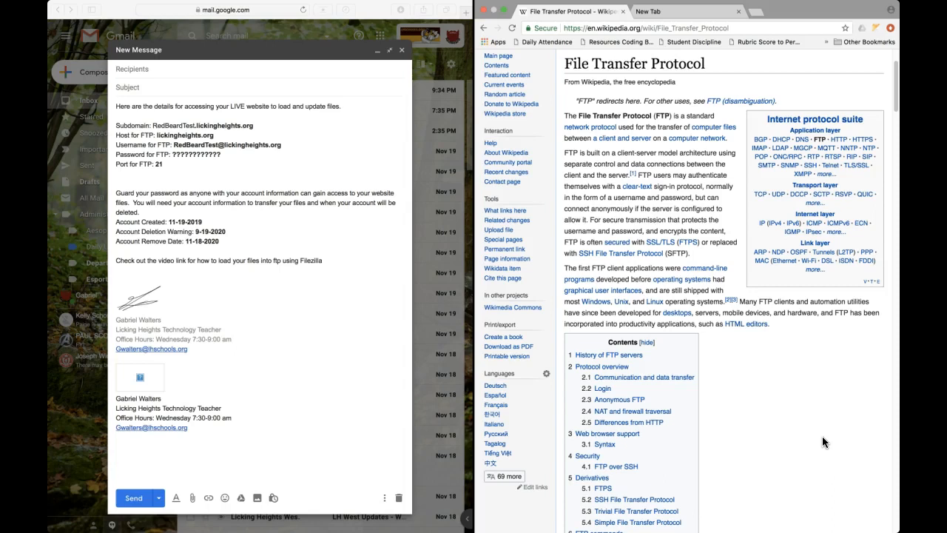
scroll(823, 437, "down", 4)
scroll(823, 437, "down", 1)
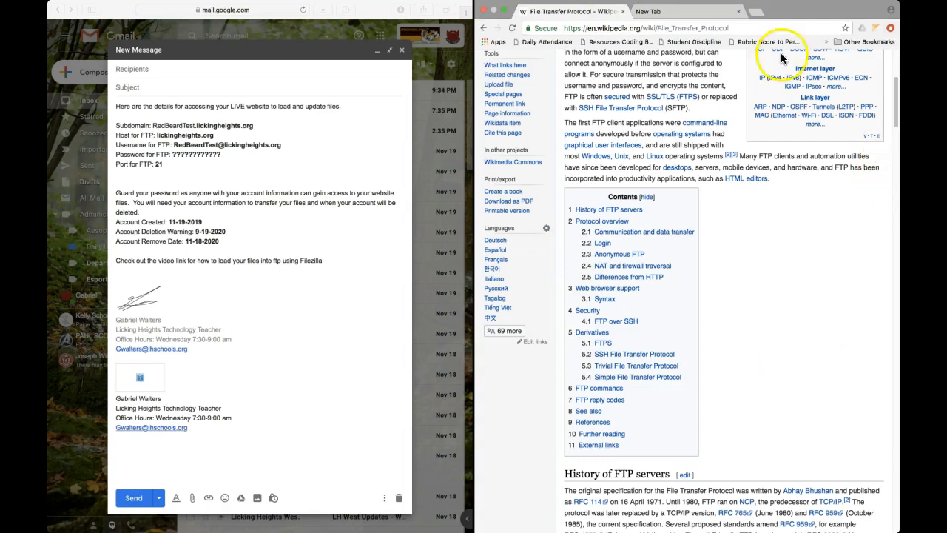
Load the main domain lickingheights.org in the browser tab beside the Wikipedia article.
left_click(697, 11)
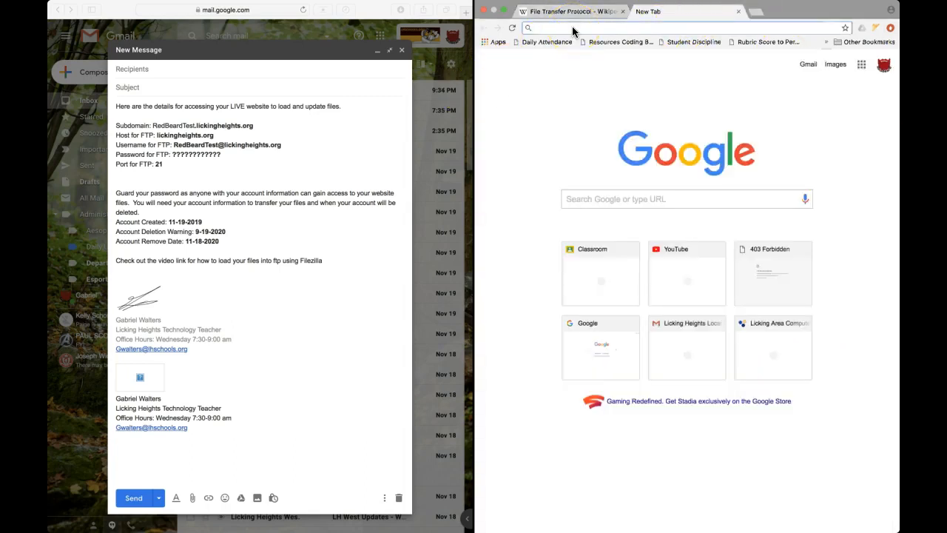
type("licking")
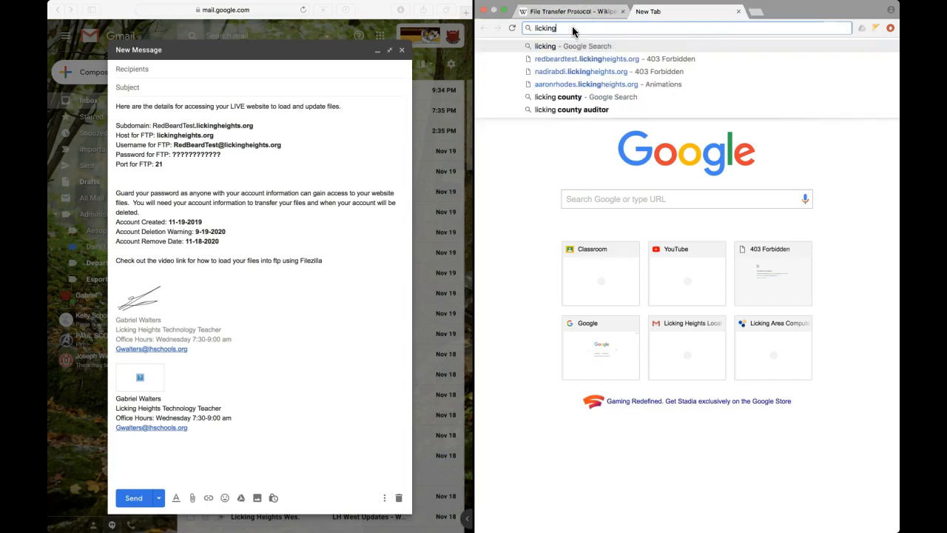
type("heights.org")
key("Return")
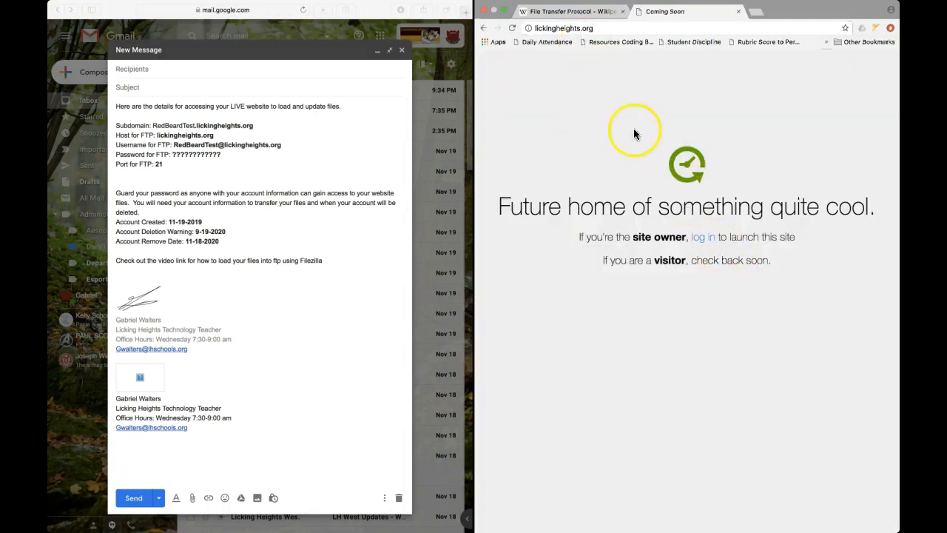
Add the prefix "redbeardtest." to the domain in the address and load redbeardtest.lickingheights.org.
left_click(606, 27)
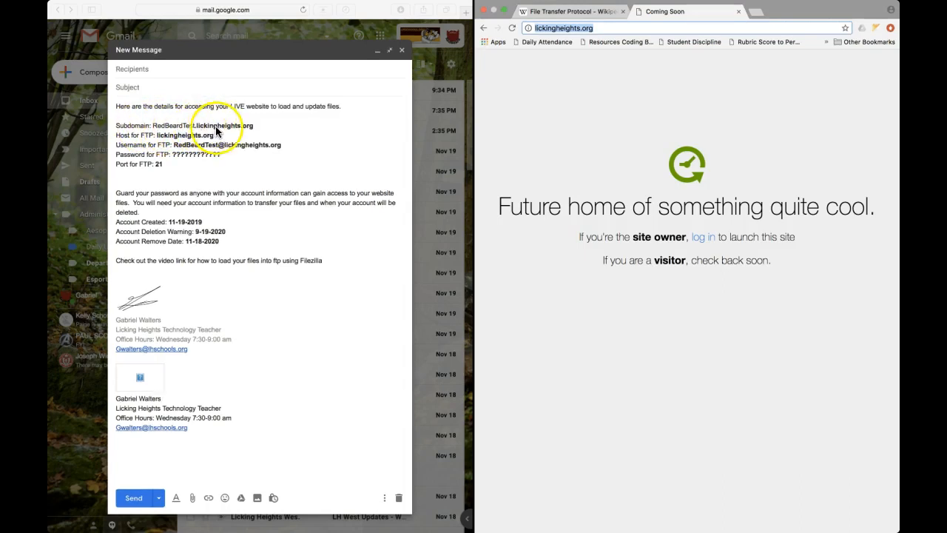
left_click(537, 28)
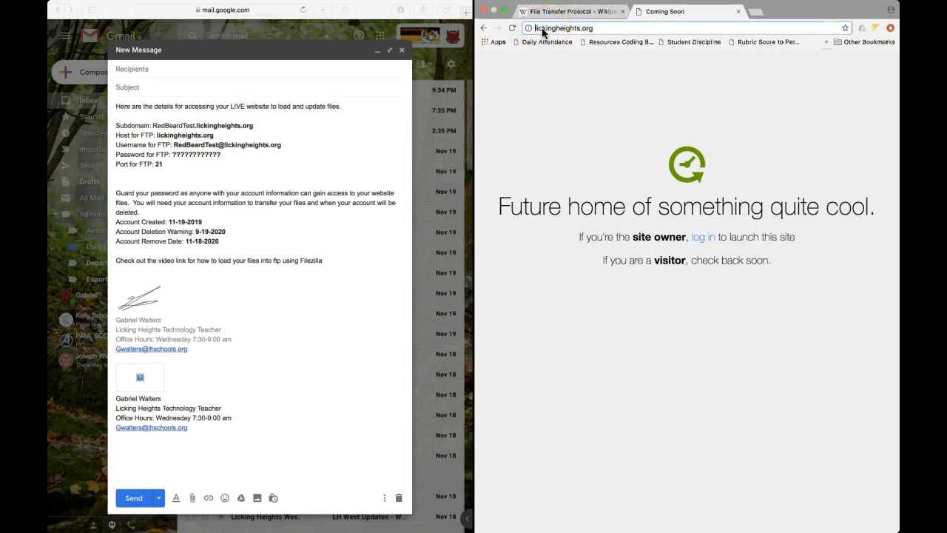
type("redbeardtest.")
key("Return")
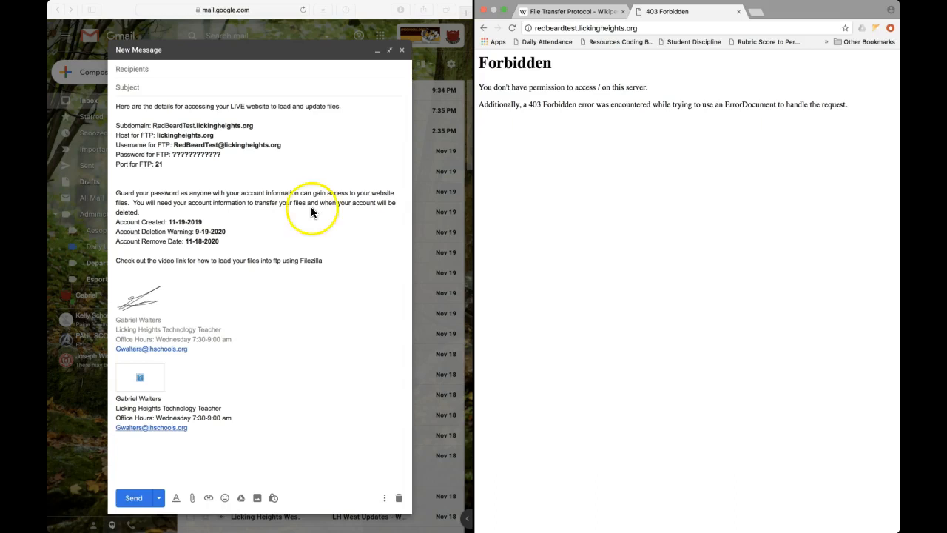
Review the subdomain line and highlight the block of FTP details, from host to port, in the draft message.
left_click(157, 131)
left_click_drag(154, 127, 252, 128)
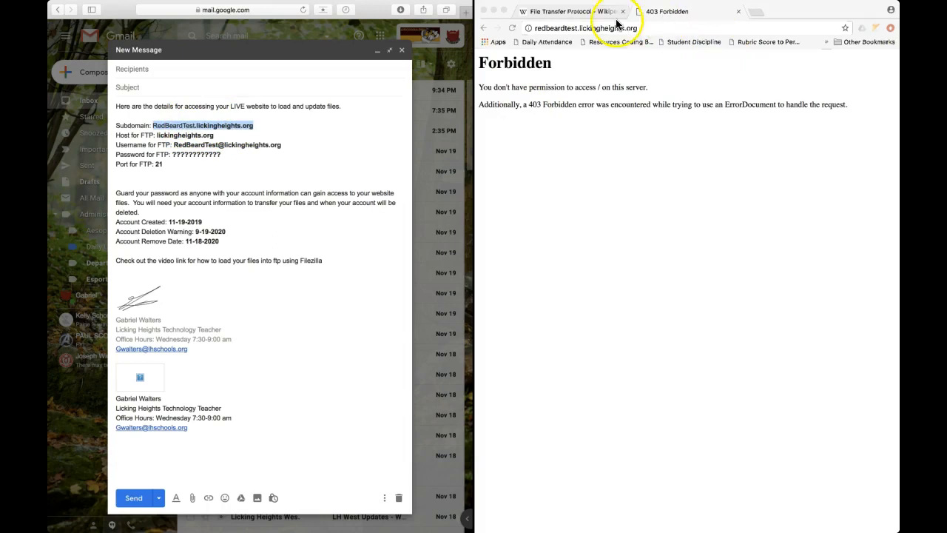
left_click(157, 137)
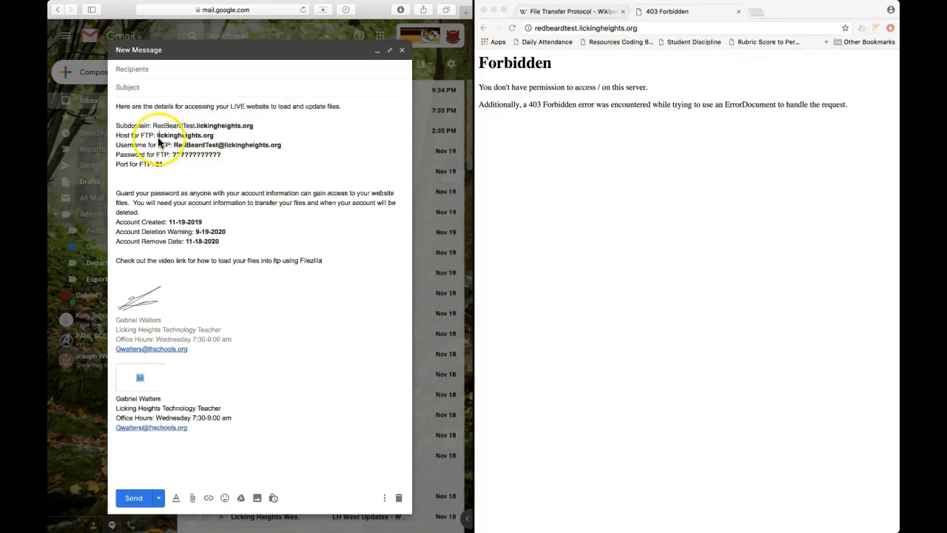
left_click_drag(117, 134, 174, 167)
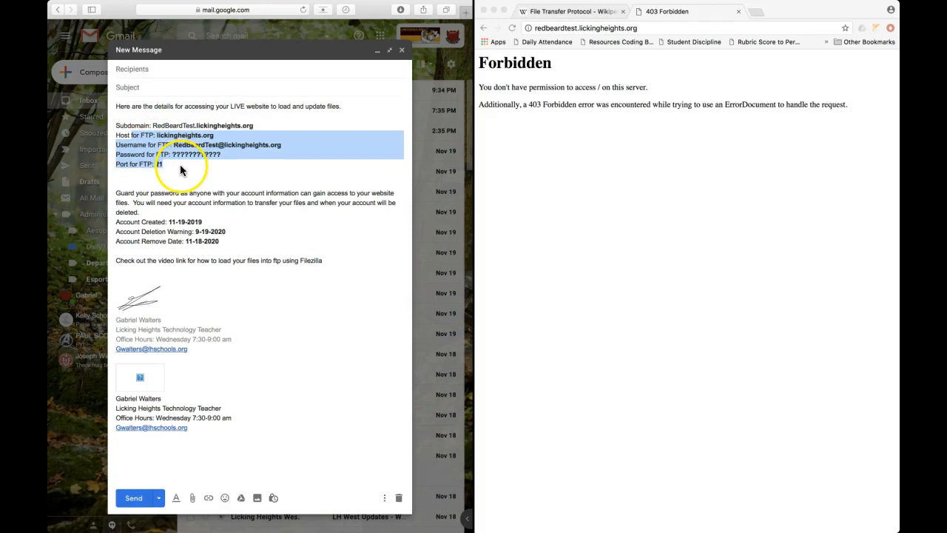
left_click(180, 170)
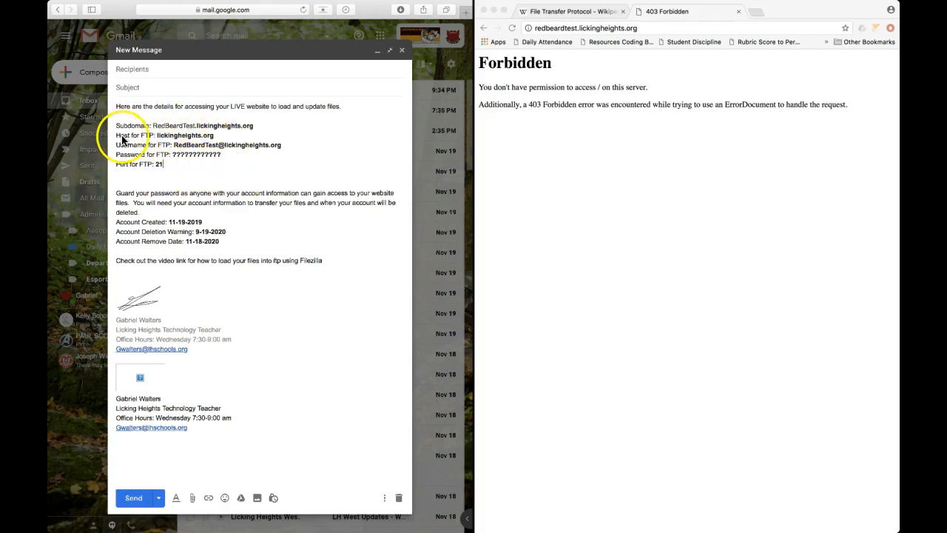
left_click_drag(117, 135, 182, 164)
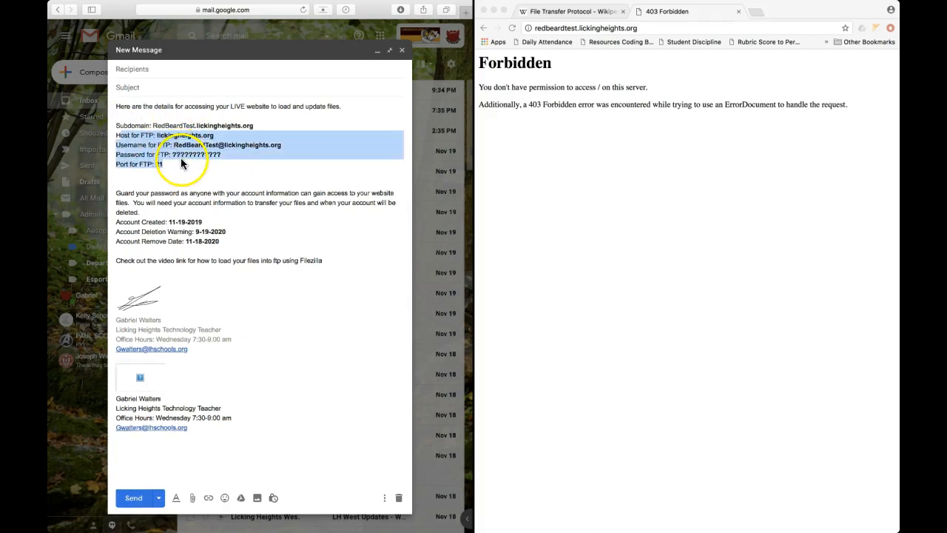
Switch to Safari's window with the local Walkthrough2/index.html page and look through it from header to footer.
mouse_move(214, 528)
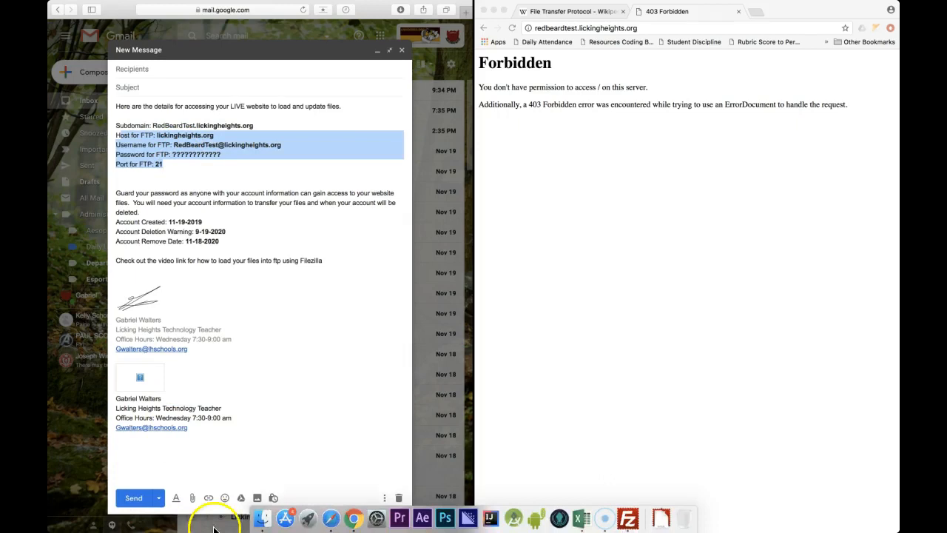
left_click(307, 518)
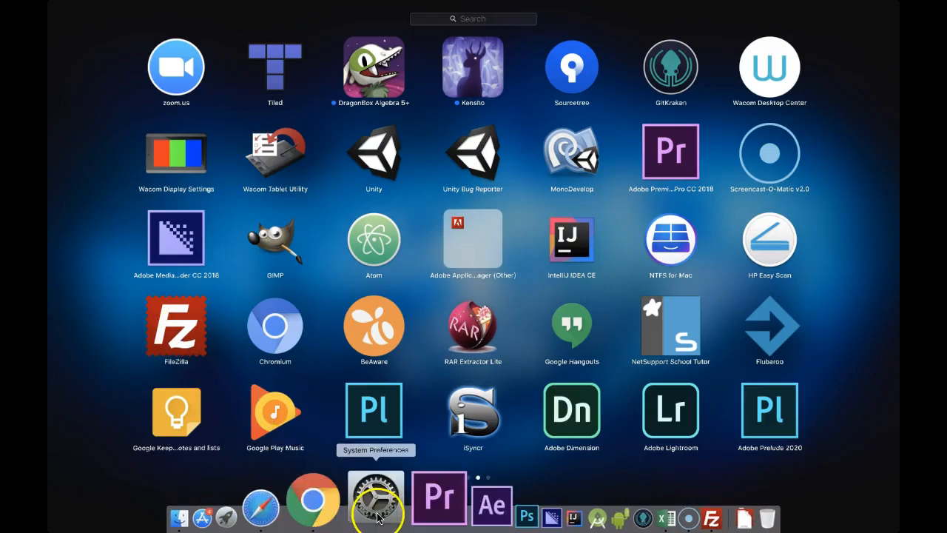
left_click(330, 509)
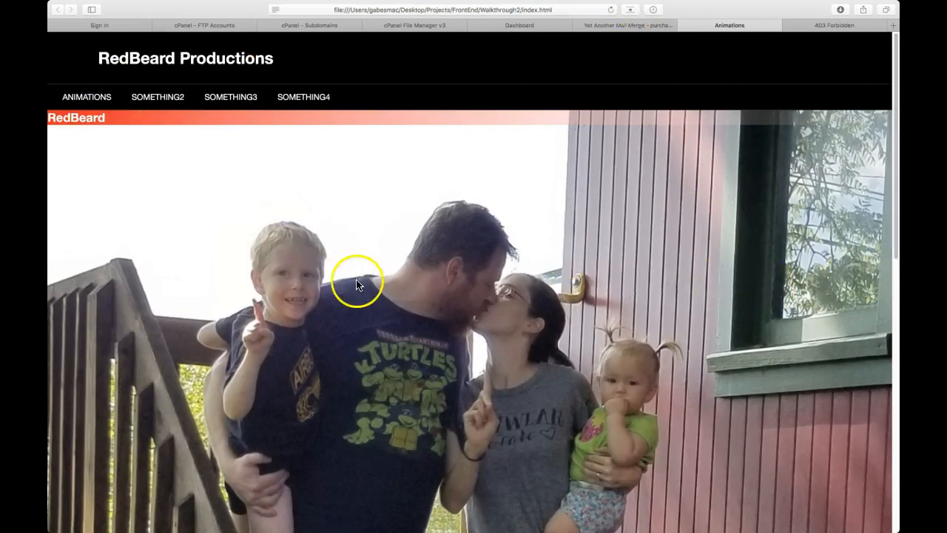
scroll(395, 357, "down", 2)
scroll(395, 356, "up", 2)
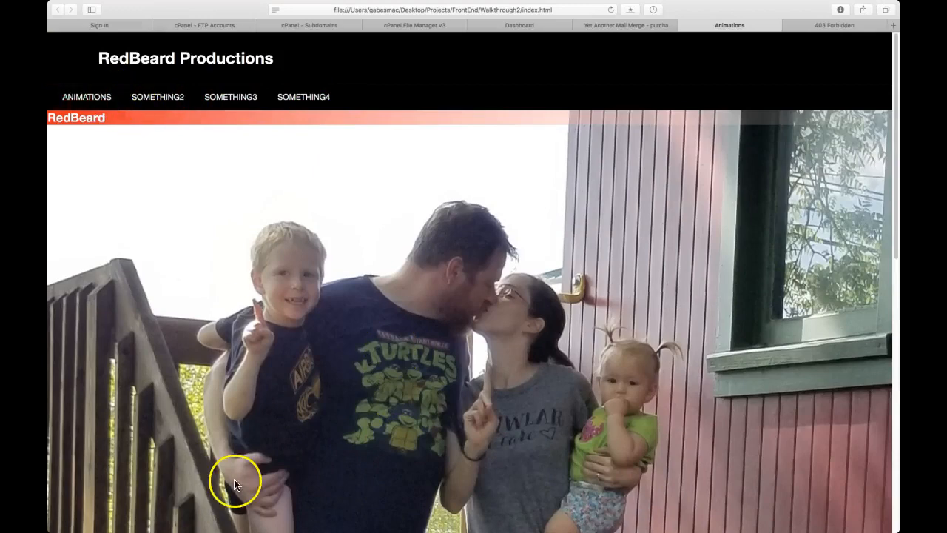
scroll(676, 437, "down", 12)
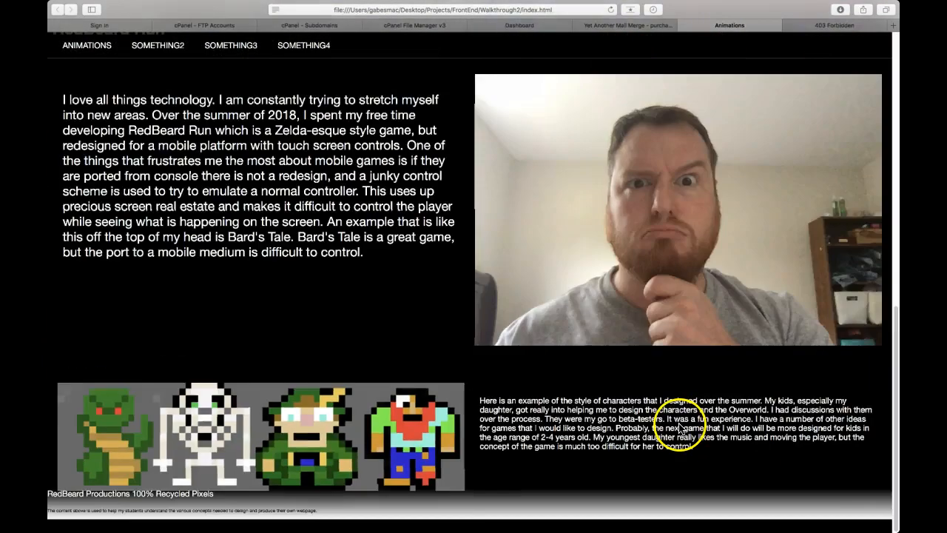
scroll(679, 426, "up", 12)
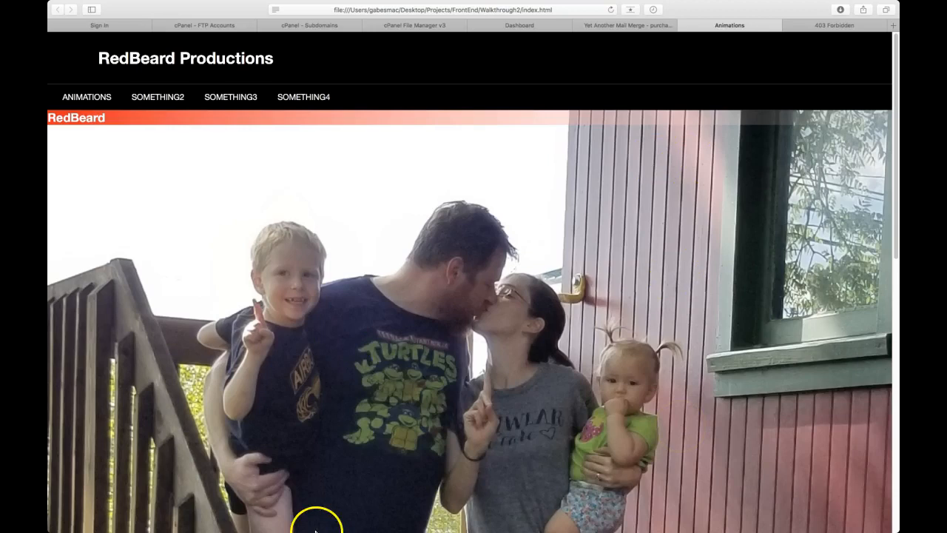
Return to Safari's Gmail inbox window and highlight the FTP host, username, password and port entries in the draft one by one.
mouse_move(315, 530)
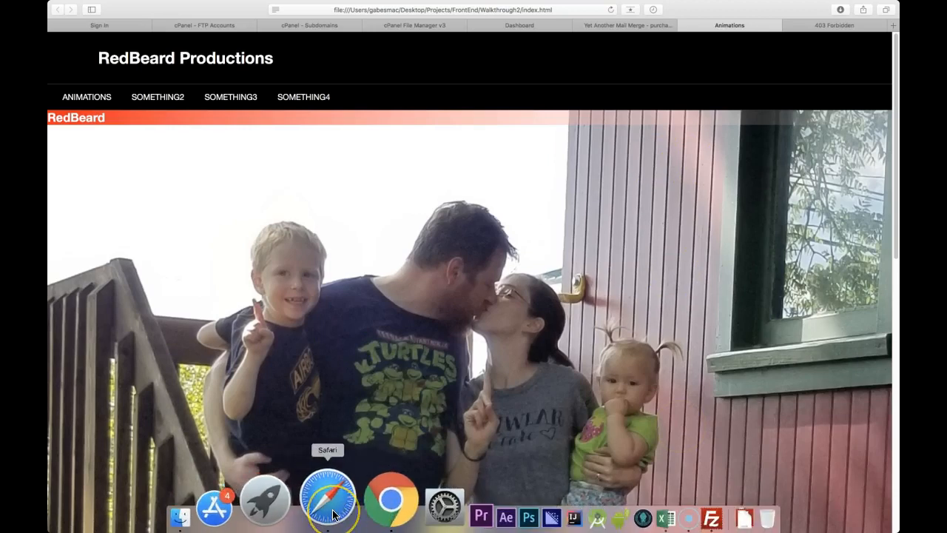
right_click(332, 514)
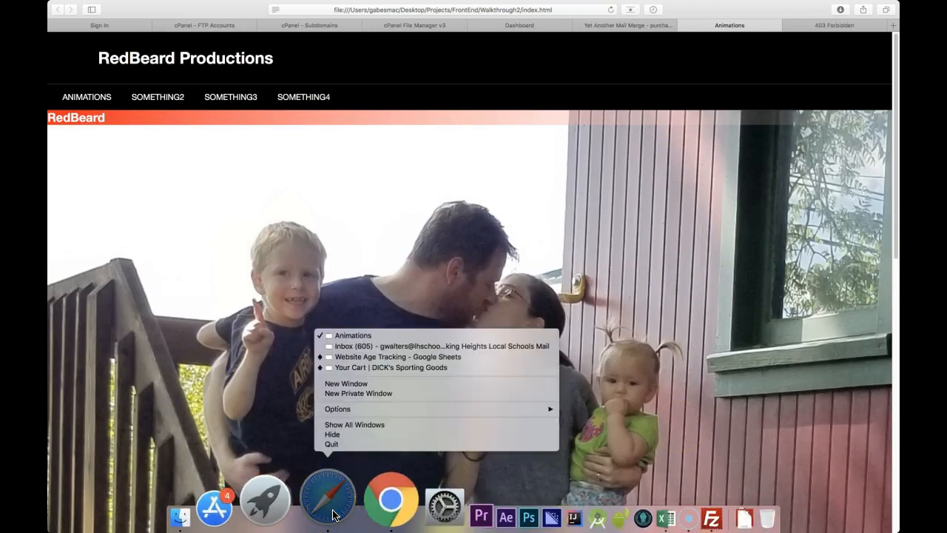
left_click(366, 348)
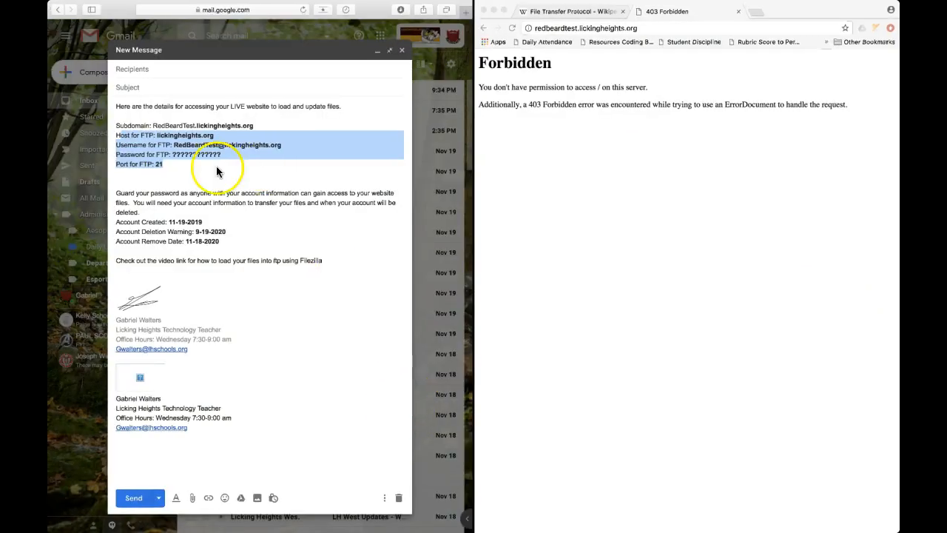
left_click(216, 171)
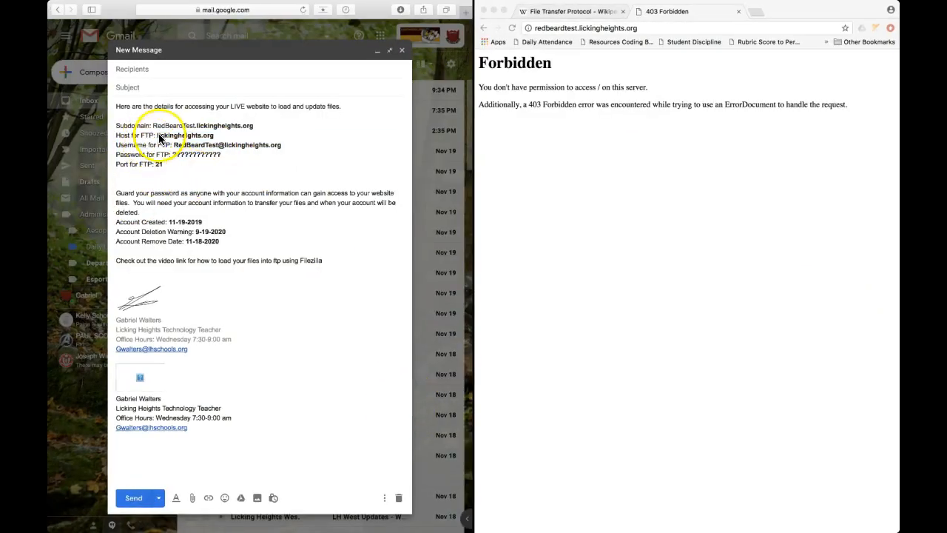
left_click_drag(157, 136, 236, 134)
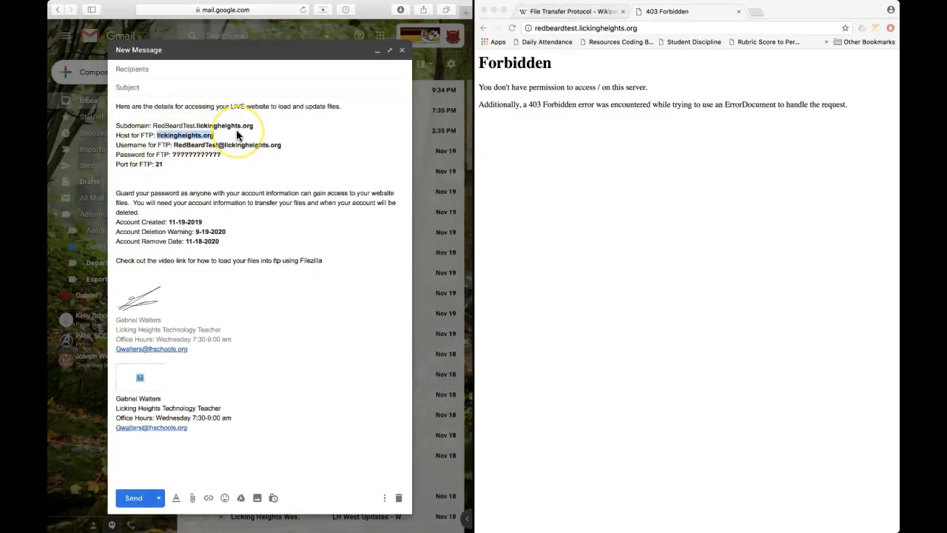
left_click(329, 160)
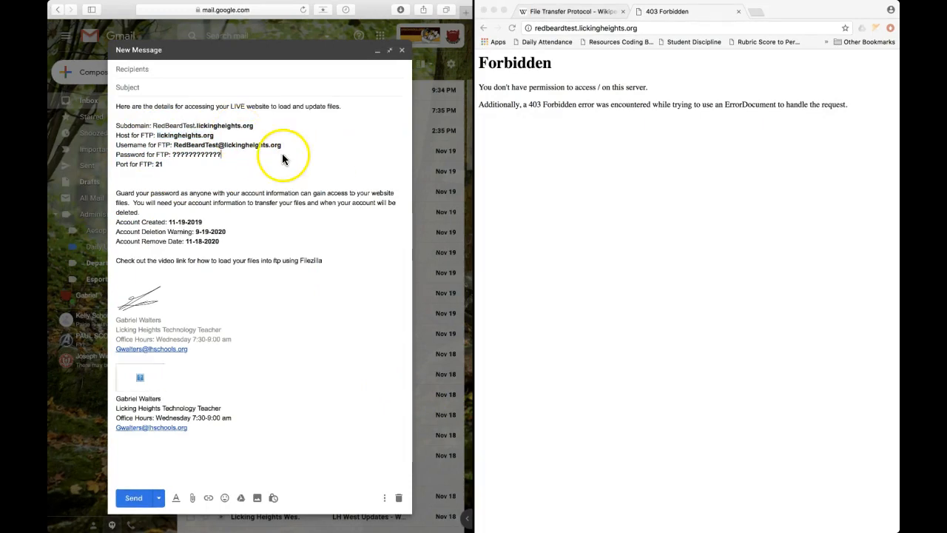
left_click_drag(175, 145, 307, 148)
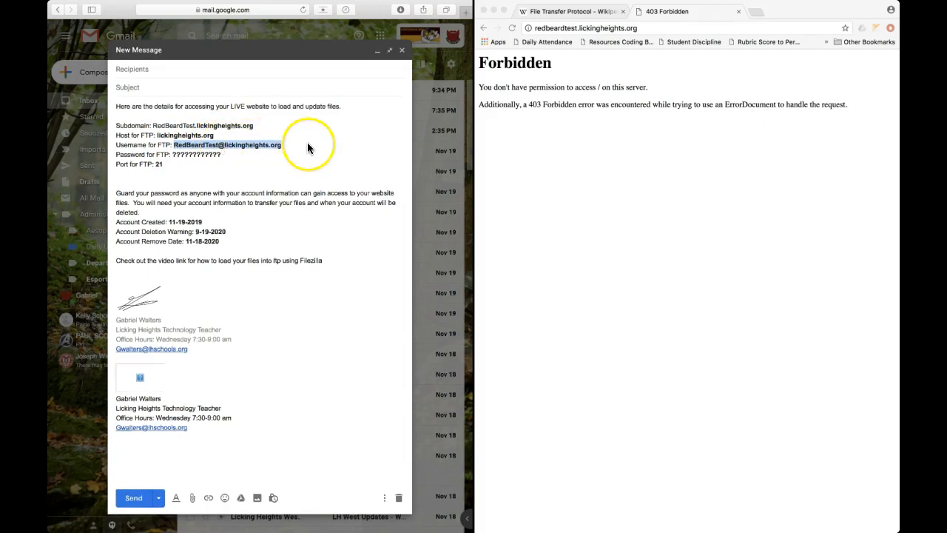
left_click(307, 157)
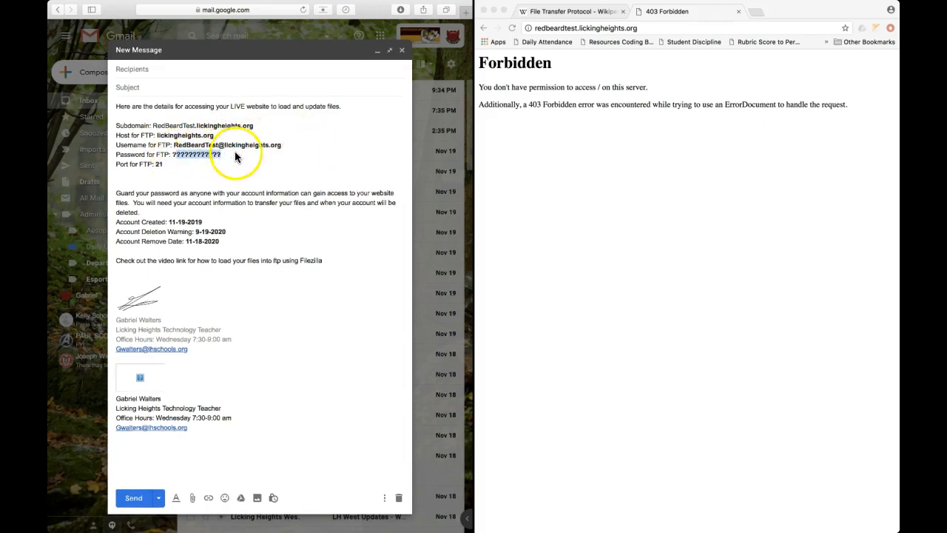
left_click(164, 164)
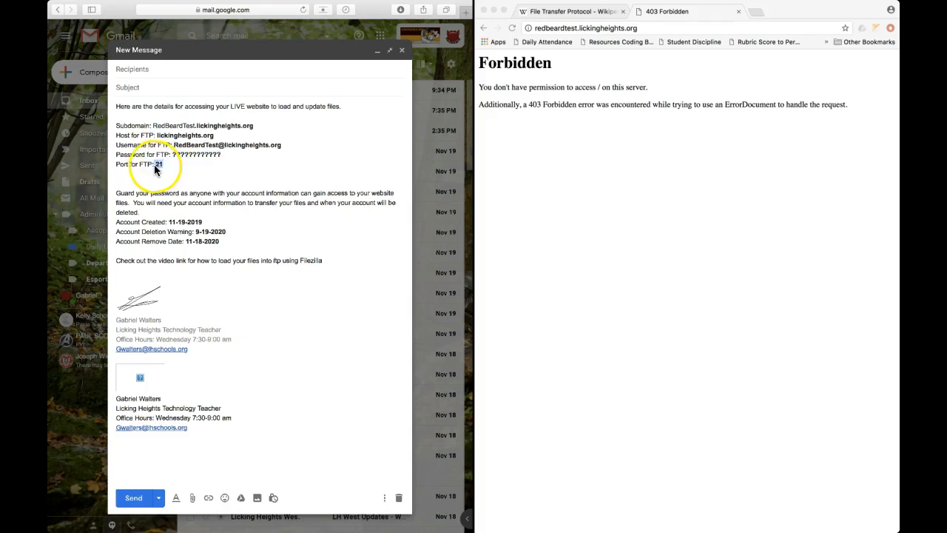
left_click(244, 176)
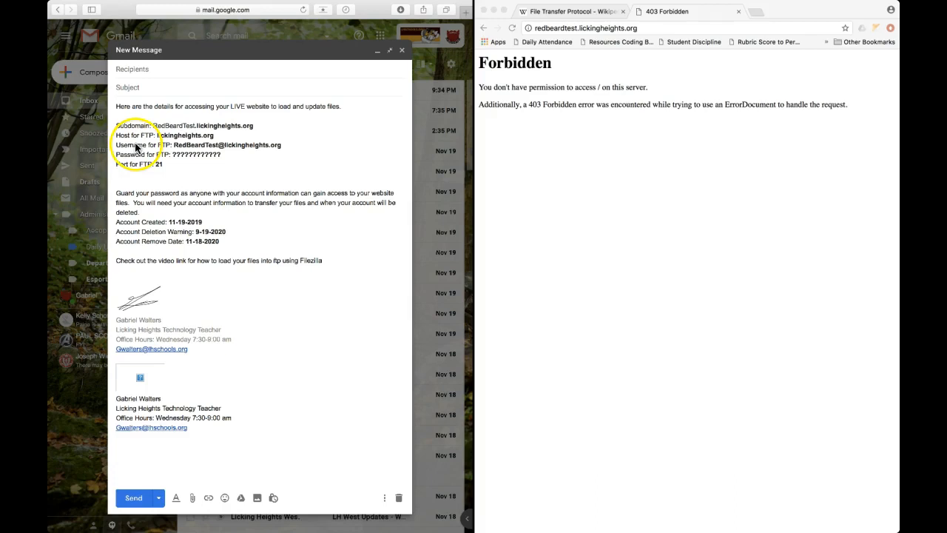
Highlight the subdomain address and the FTP password placeholder in the draft message to review them.
left_click(189, 180)
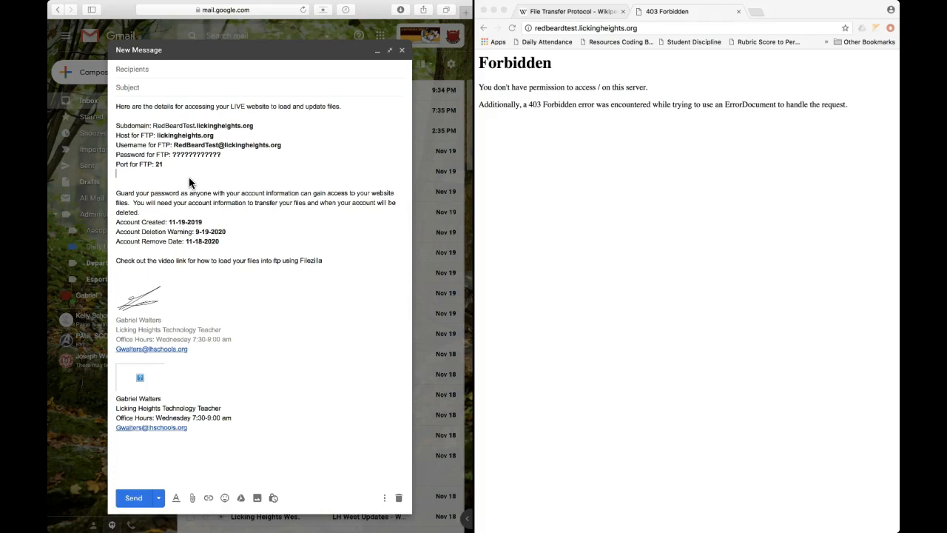
left_click(137, 179)
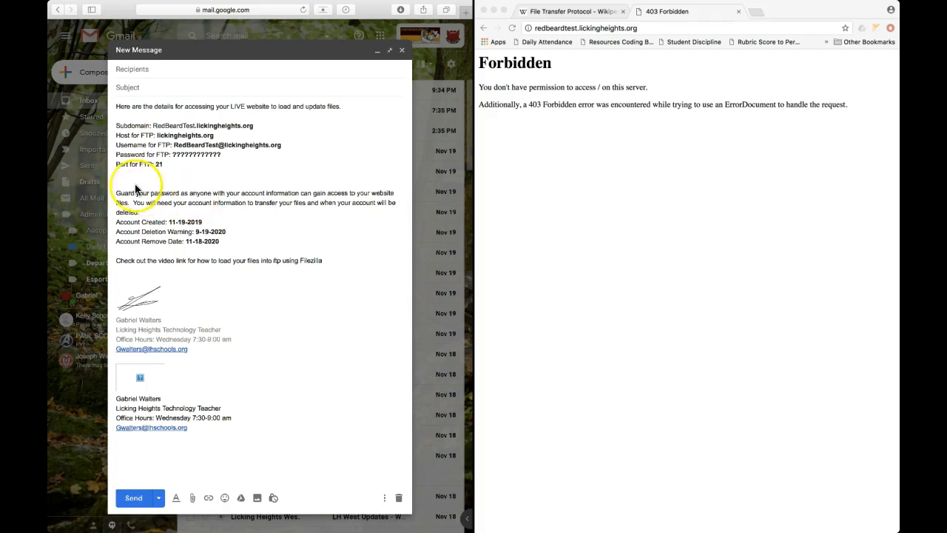
left_click(239, 154)
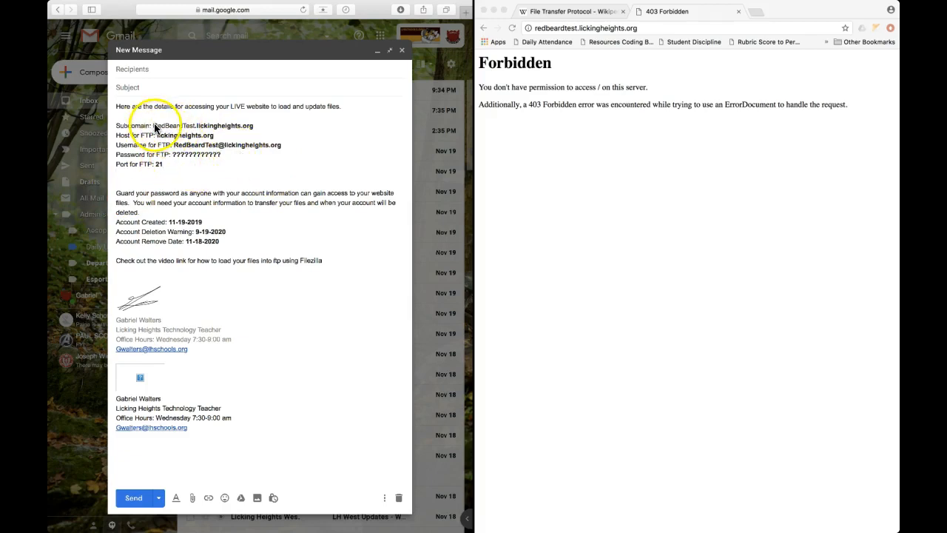
left_click_drag(153, 126, 255, 126)
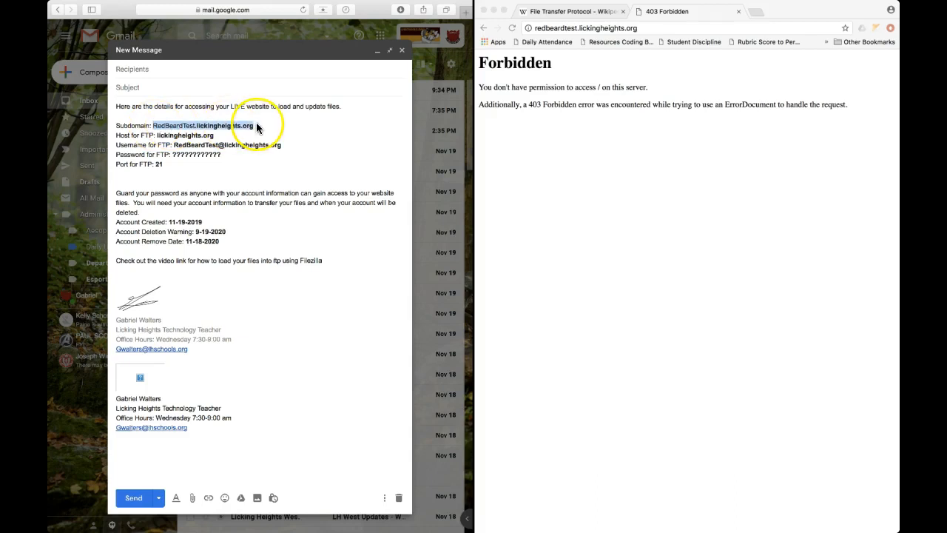
left_click(215, 157)
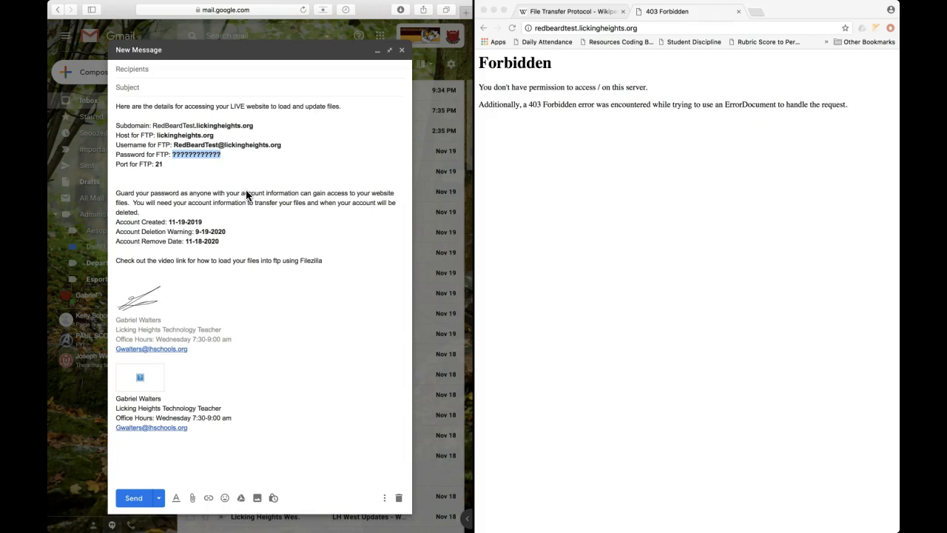
Highlight the paragraph about guarding the account information and the FTP password line in the draft message to review them.
left_click_drag(247, 193, 260, 212)
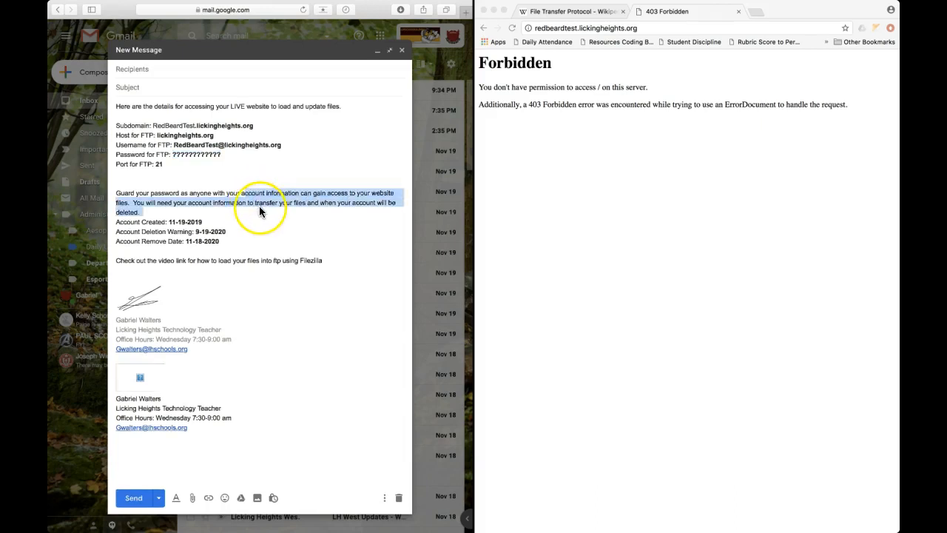
left_click(201, 215)
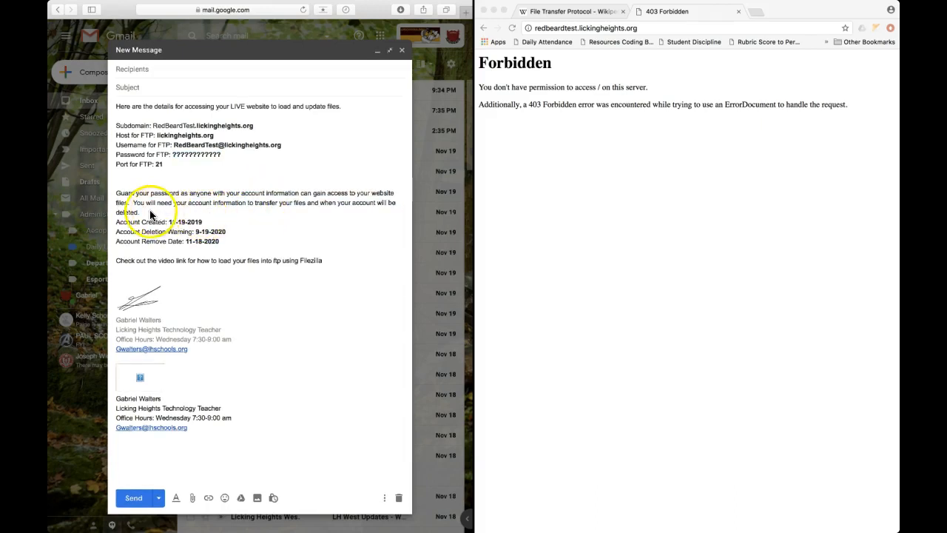
left_click_drag(147, 215, 117, 194)
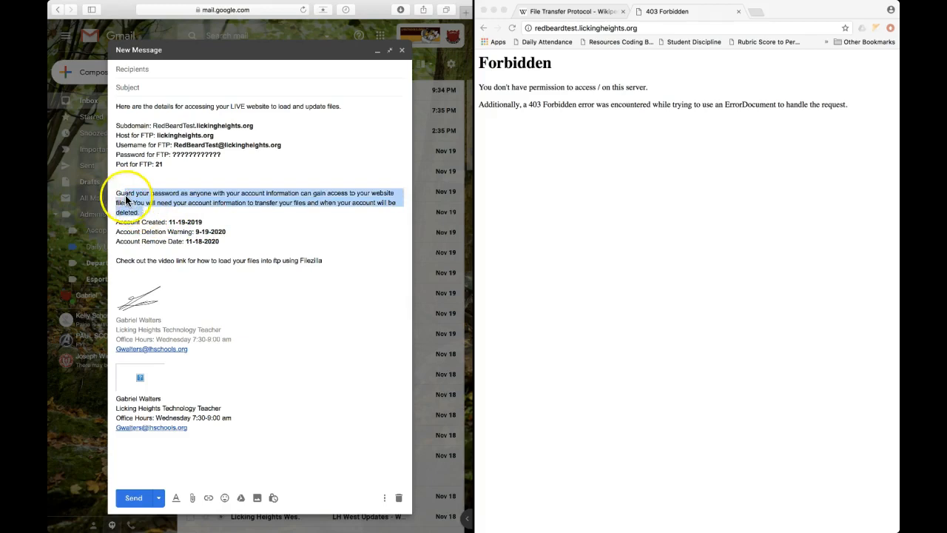
left_click(203, 156)
left_click_drag(233, 154, 135, 155)
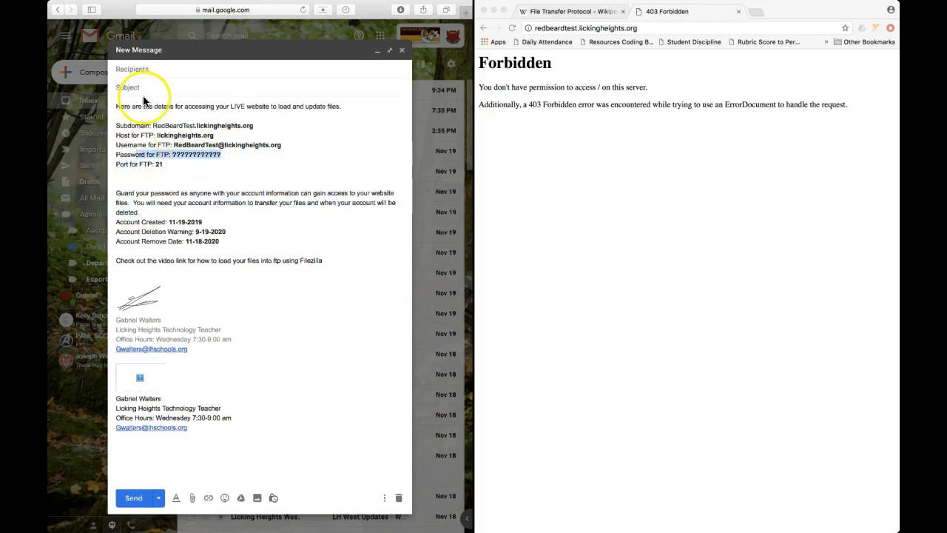
left_click(238, 214)
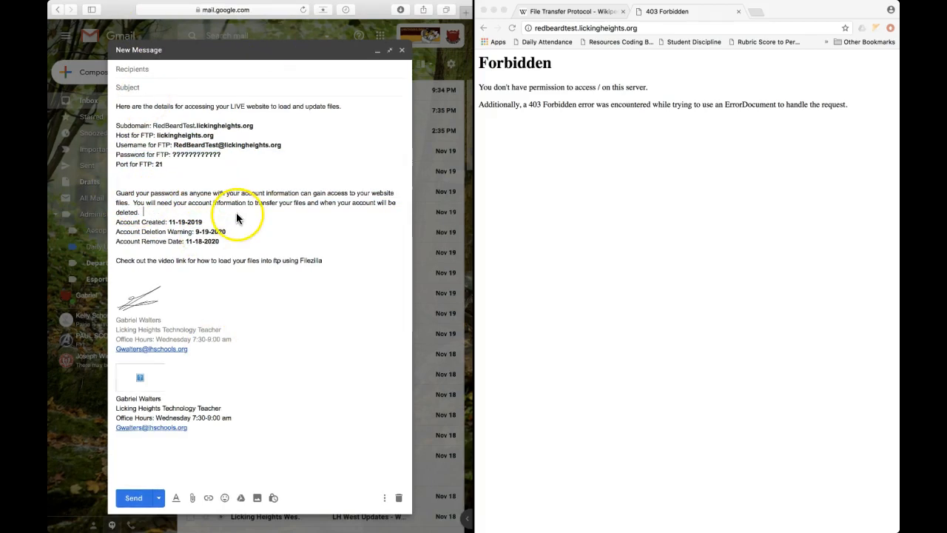
Highlight the account creation, deletion warning and remove date lines in the draft message to review them.
left_click_drag(151, 222, 201, 215)
left_click(151, 218)
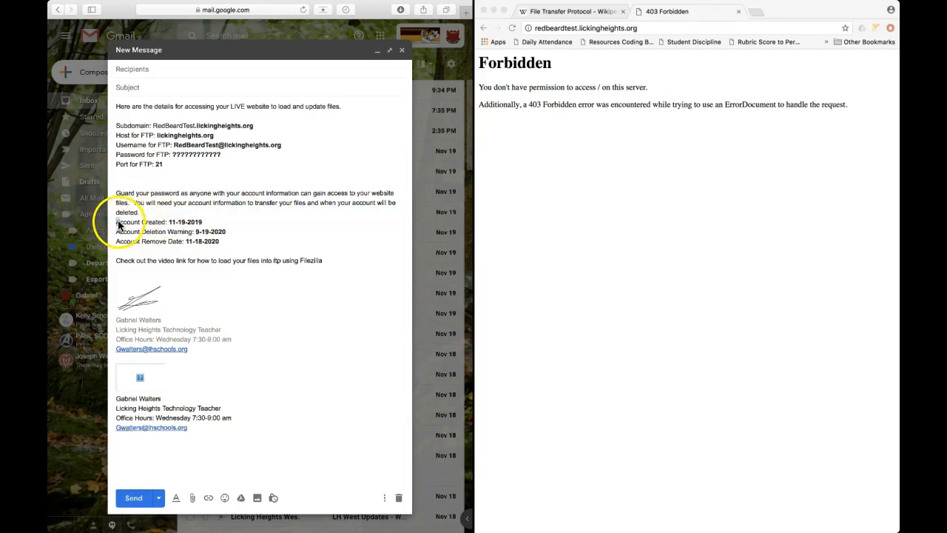
left_click_drag(122, 224, 236, 233)
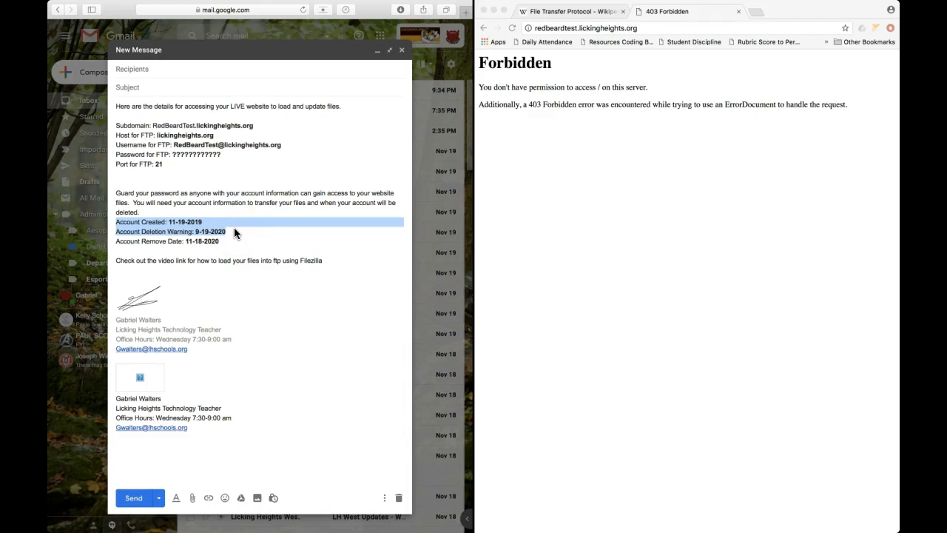
left_click(188, 241)
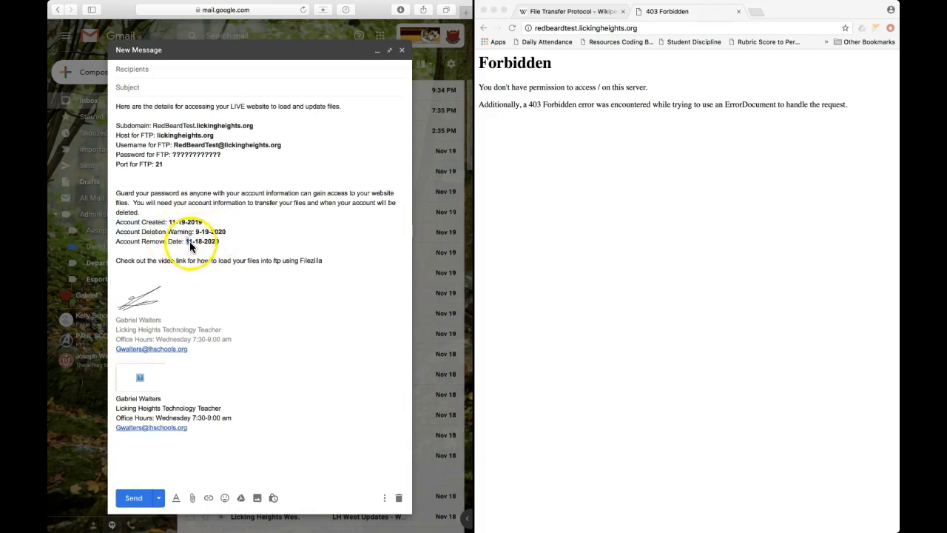
left_click_drag(192, 243, 223, 240)
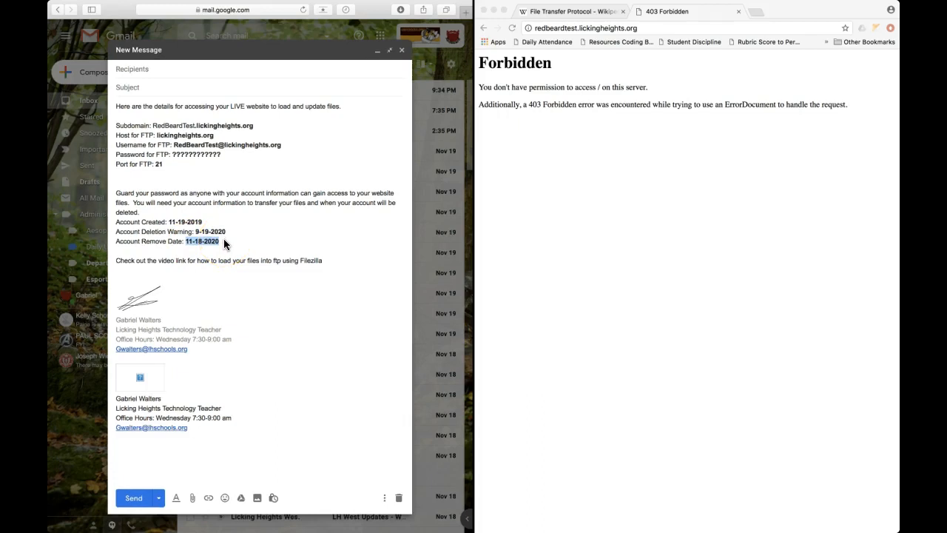
mouse_move(227, 231)
left_mouse_down()
mouse_move(151, 232)
mouse_move(226, 247)
left_mouse_up()
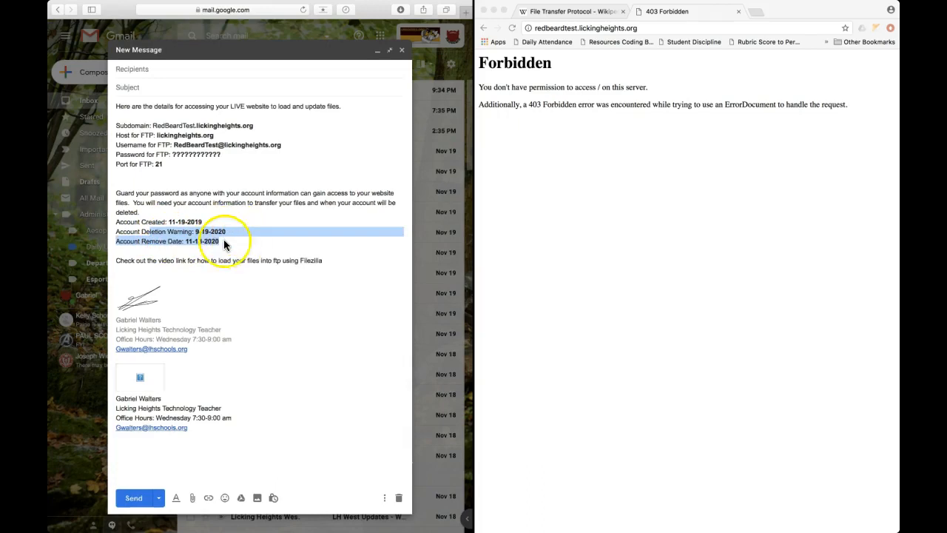
left_click(166, 171)
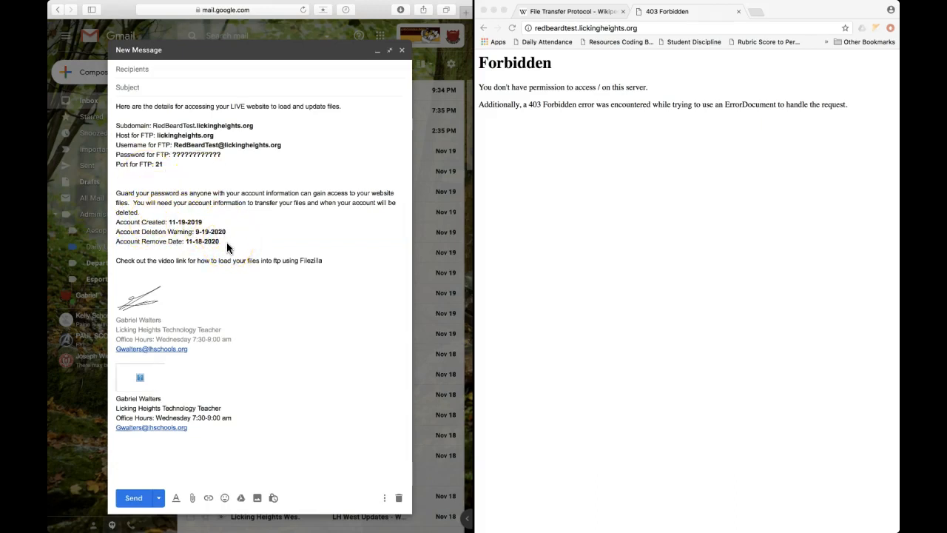
left_click(236, 278)
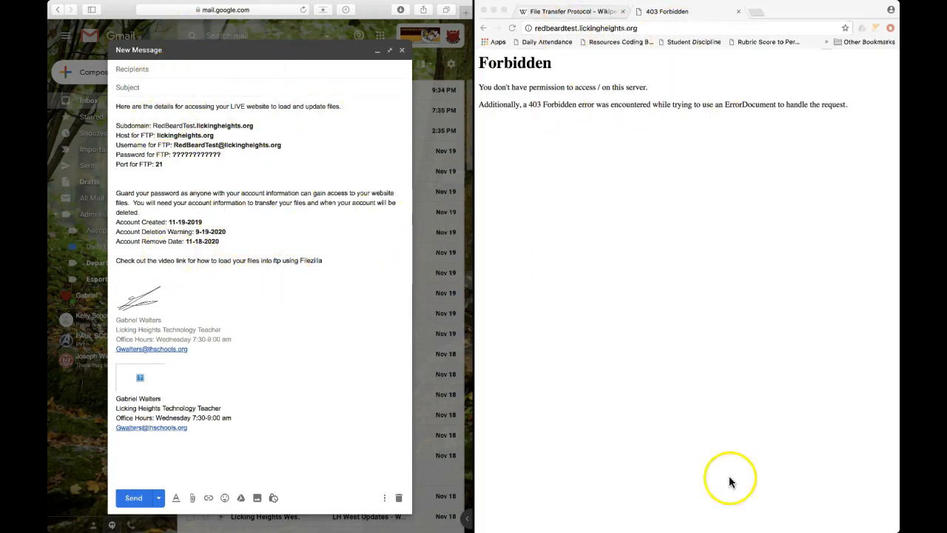
Switch to FileZilla and try placing its window in a split view beside Finder's Walkthrough2 window.
mouse_move(739, 530)
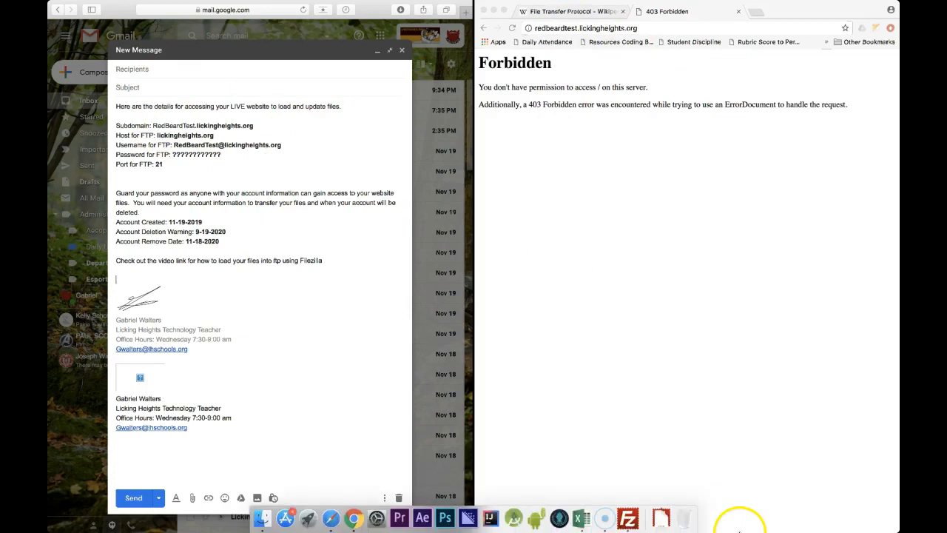
left_click(627, 521)
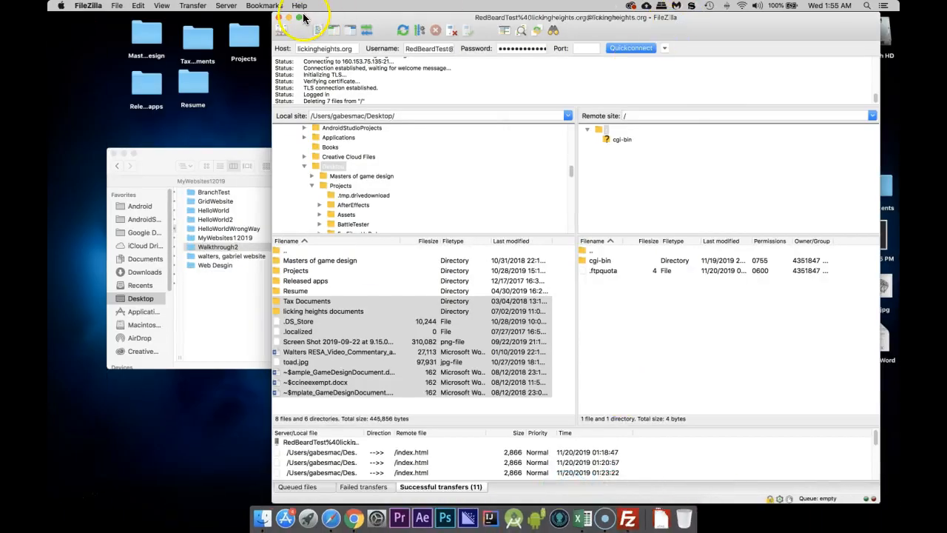
left_click_drag(298, 18, 600, 30)
left_click(406, 148)
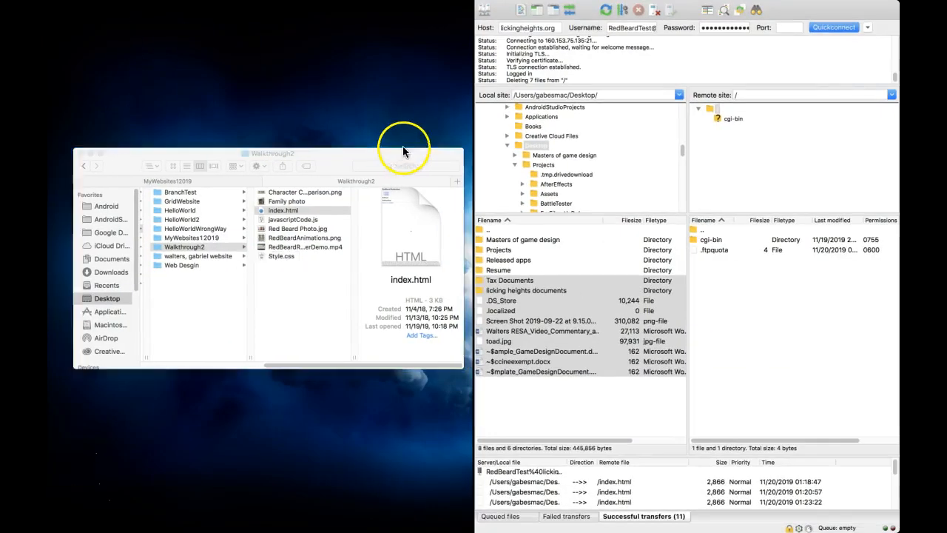
left_click(415, 423)
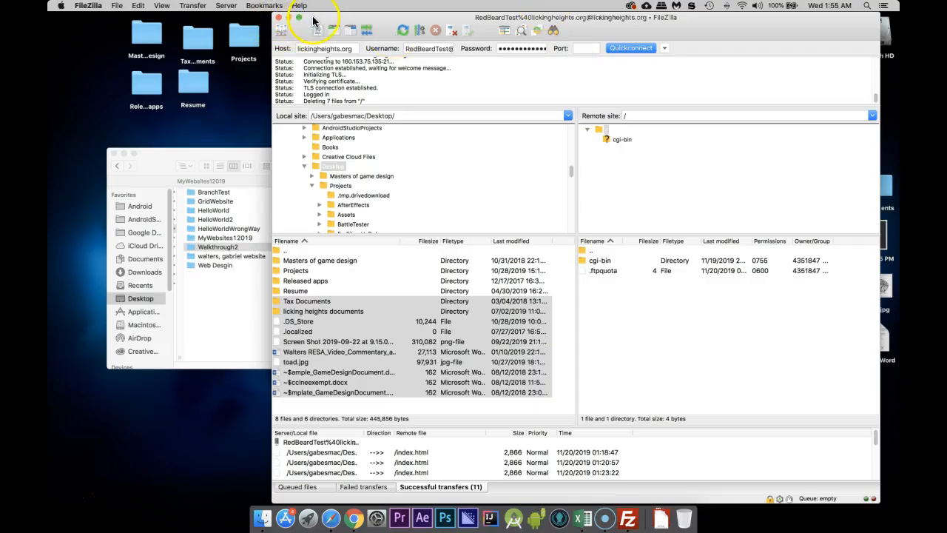
Take the Gmail window out of its split view with Chrome and tile it side by side with FileZilla.
left_click_drag(314, 20, 572, 70)
left_click(329, 484)
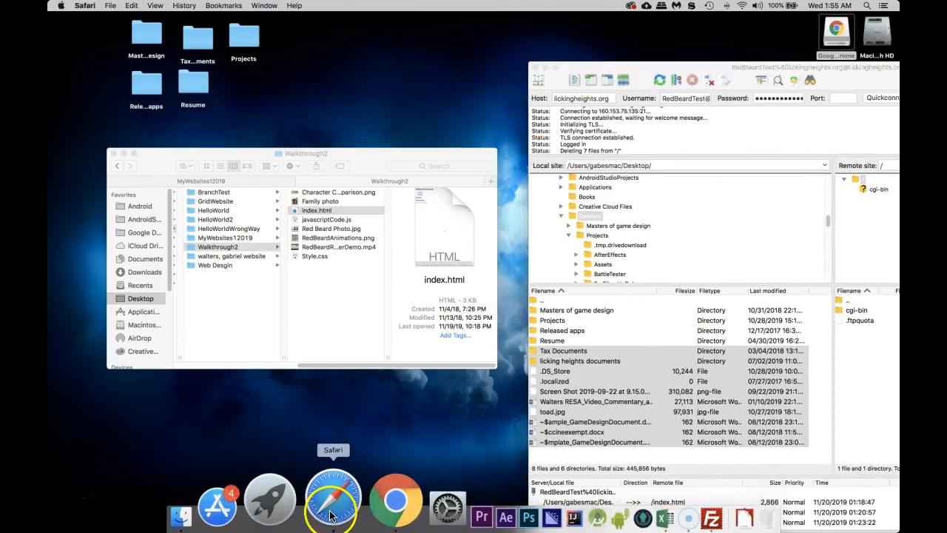
mouse_move(112, 7)
left_mouse_down()
mouse_move(129, 29)
mouse_move(118, 17)
left_mouse_up()
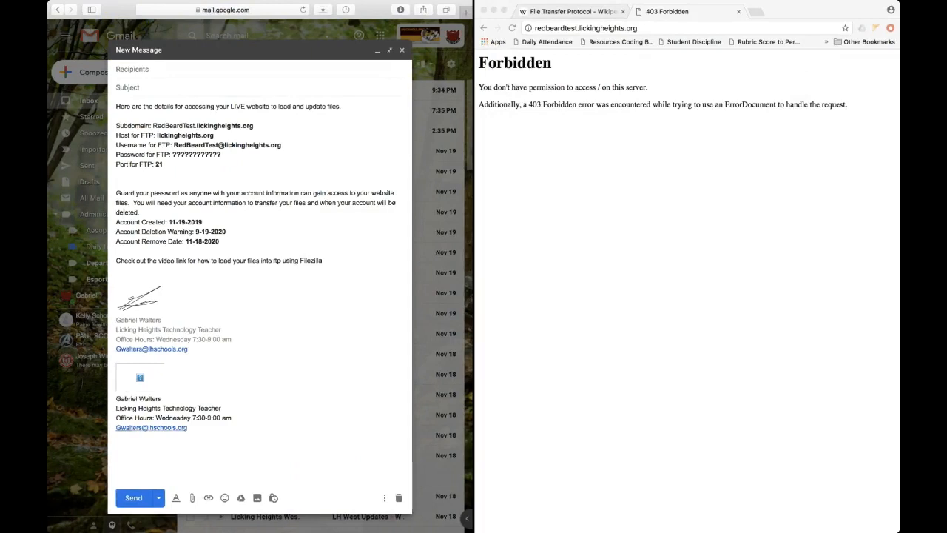
mouse_move(78, 2)
left_click(78, 22)
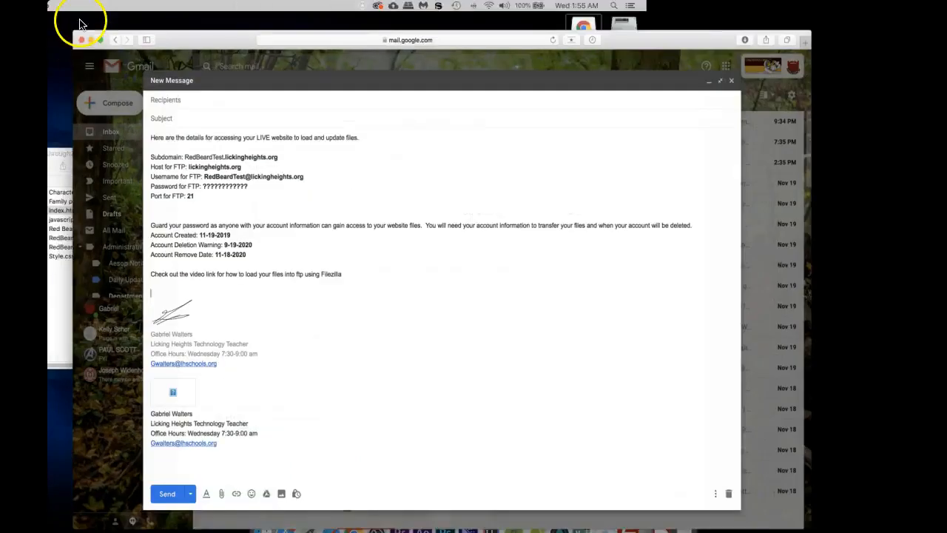
left_click_drag(108, 43, 88, 44)
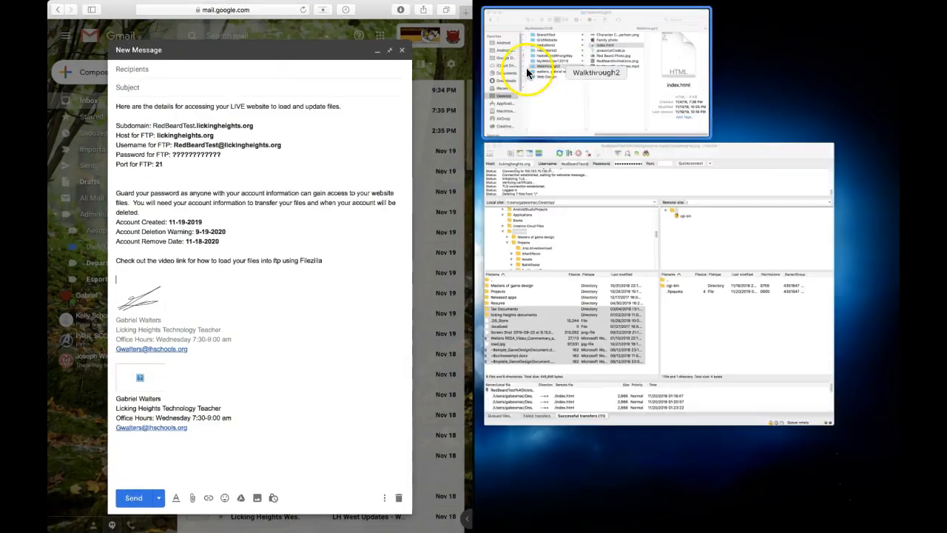
left_click(508, 148)
Clear the saved host, username and password from FileZilla's connection fields and close FileZilla.
left_click(542, 28)
double_click(539, 30)
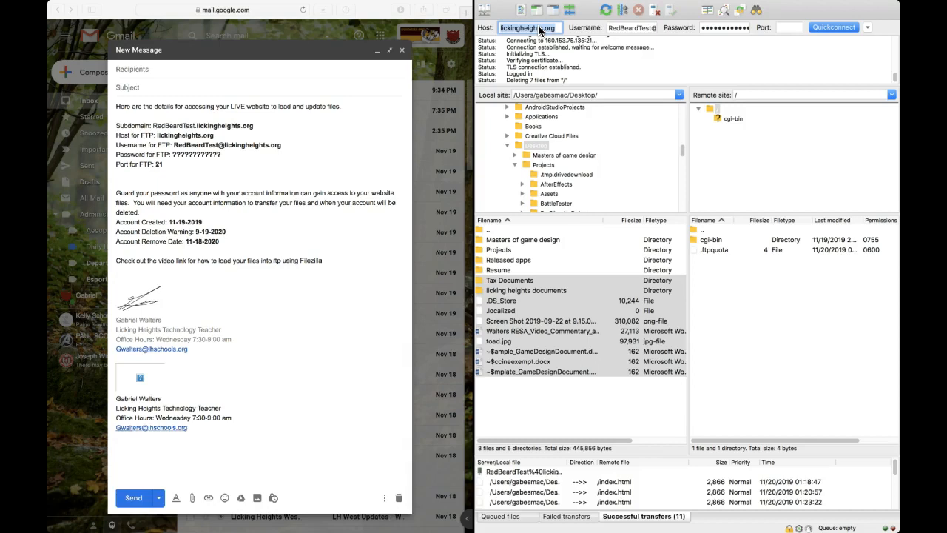
key("BackSpace")
left_click(640, 28)
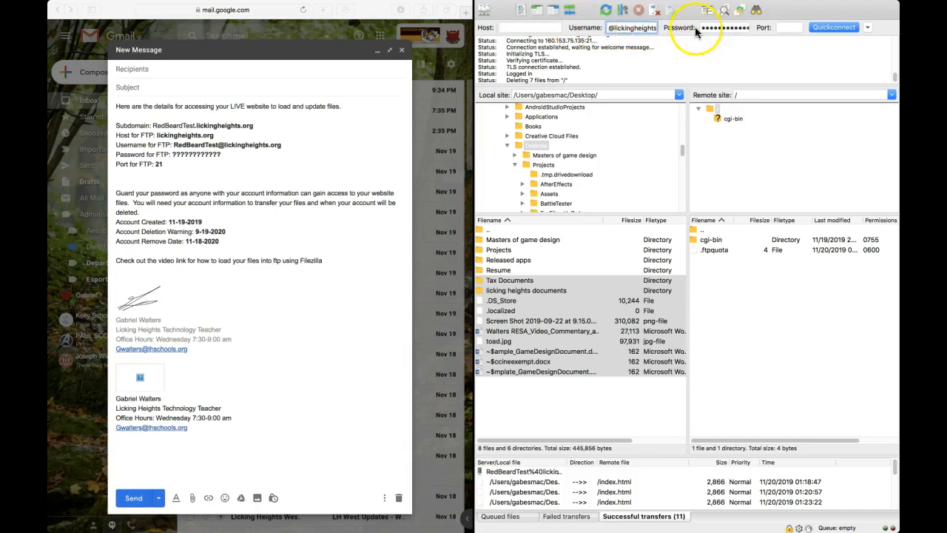
key("BackSpace")
double_click(718, 28)
key("BackSpace")
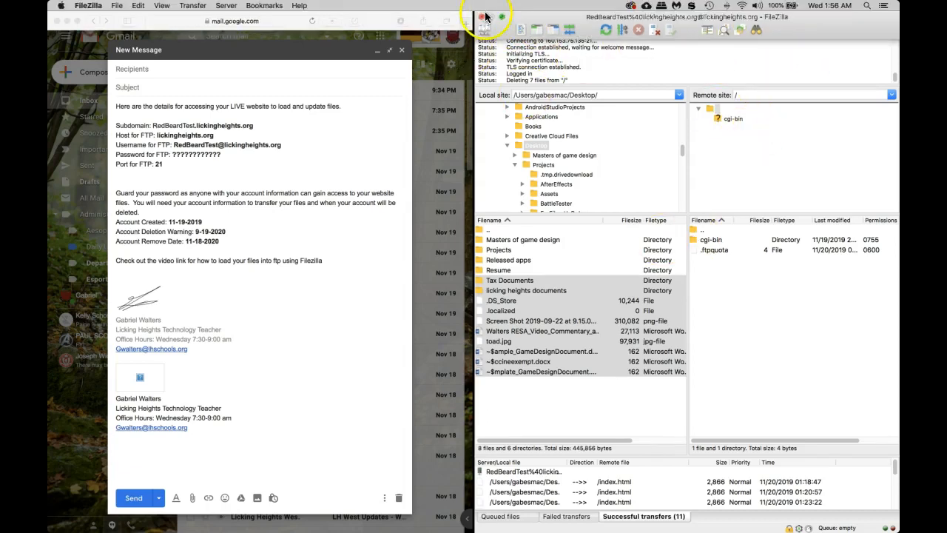
left_click(494, 16)
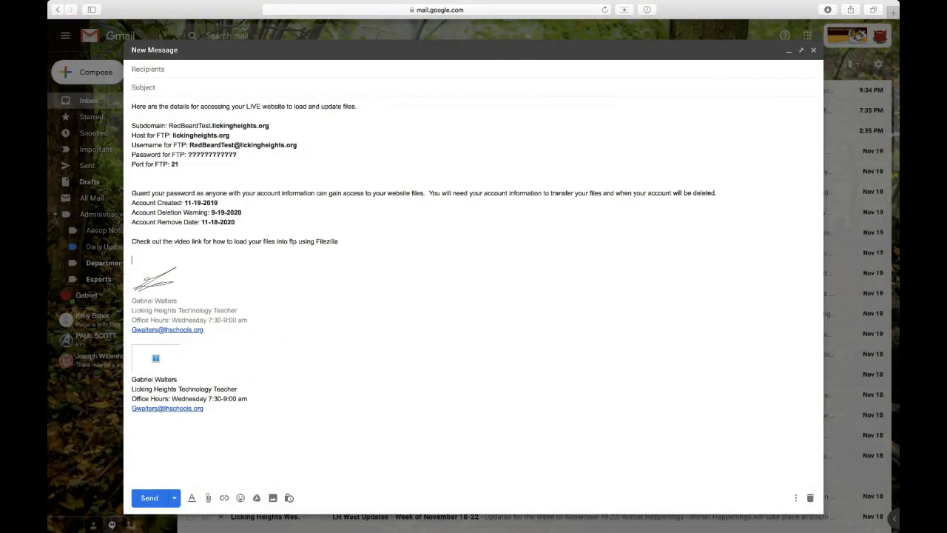
Take the Gmail window out of full screen and shift it down on the desktop.
mouse_move(135, 6)
left_click(76, 20)
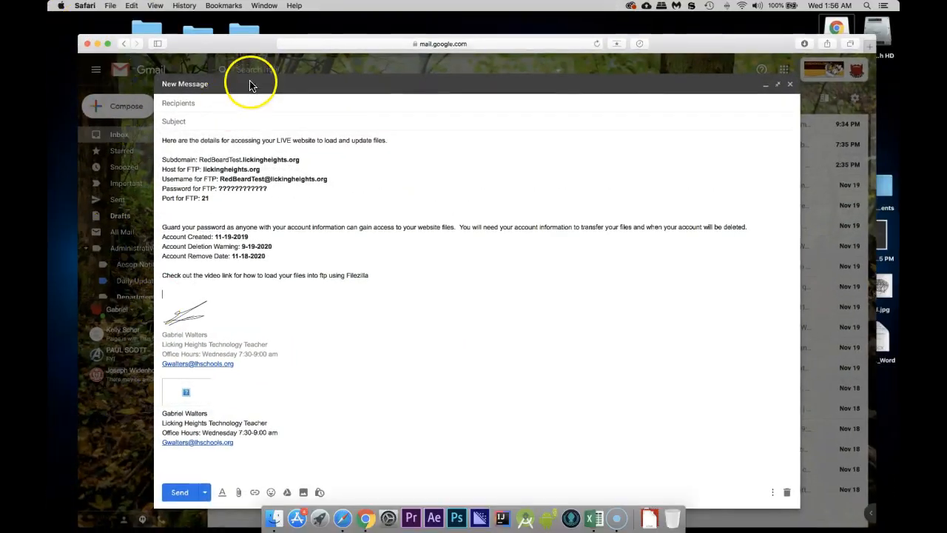
left_click_drag(222, 42, 243, 64)
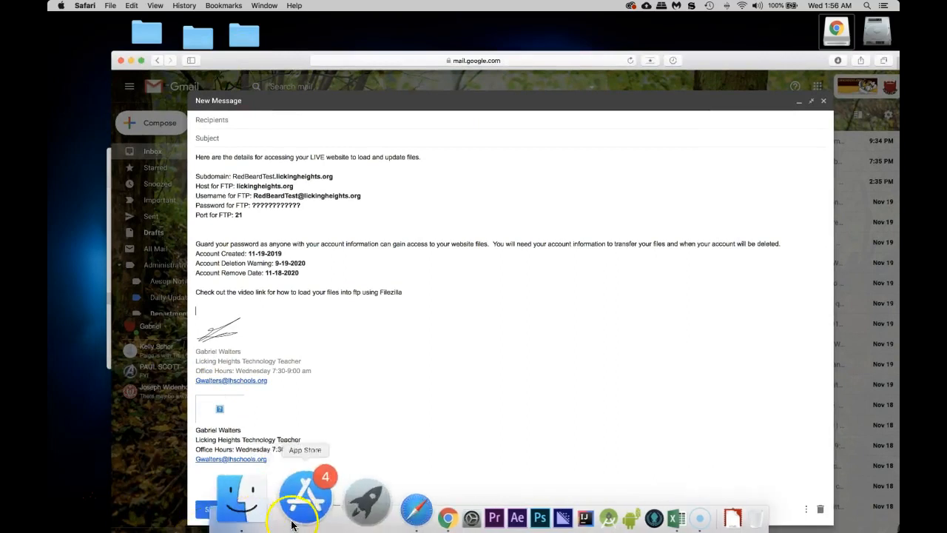
Launch FileZilla again and dismiss the queue loading error and the update window without installing the new version.
left_click(318, 518)
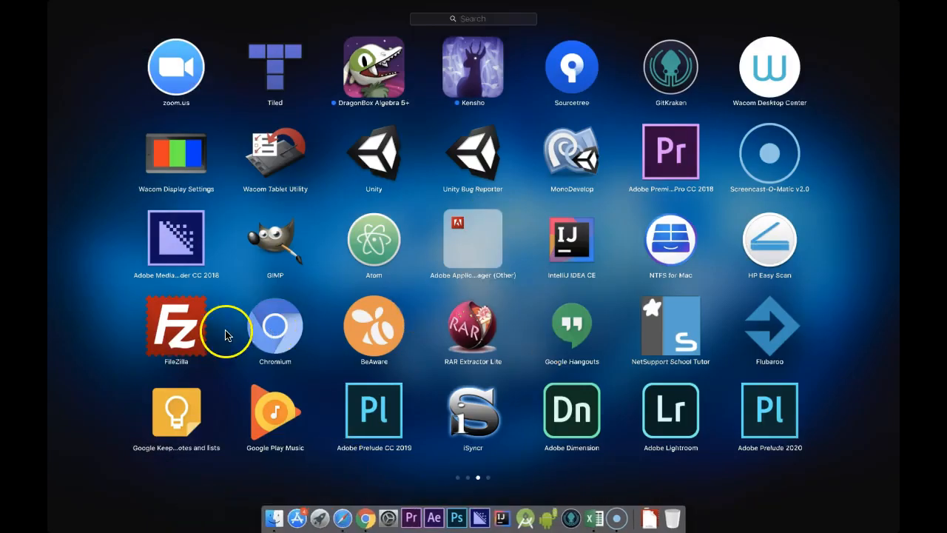
left_click(176, 330)
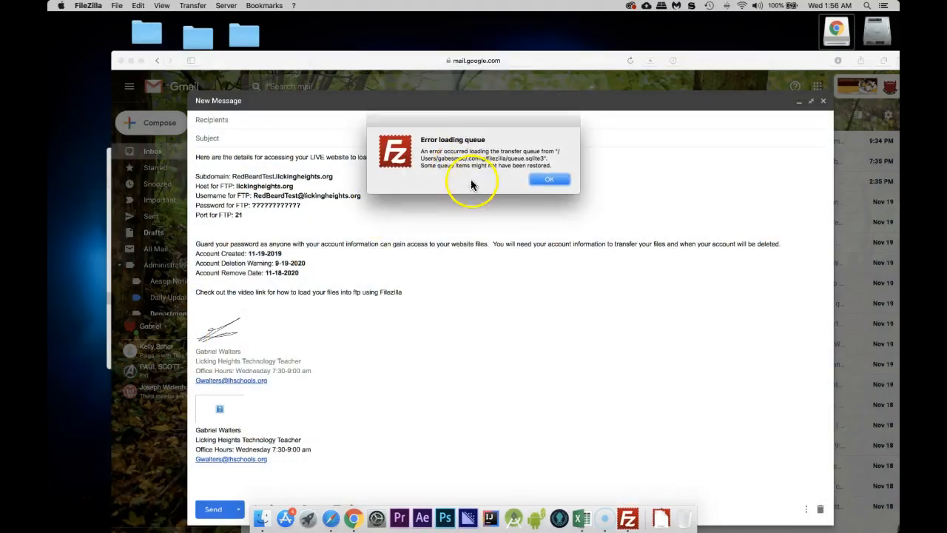
left_click(543, 179)
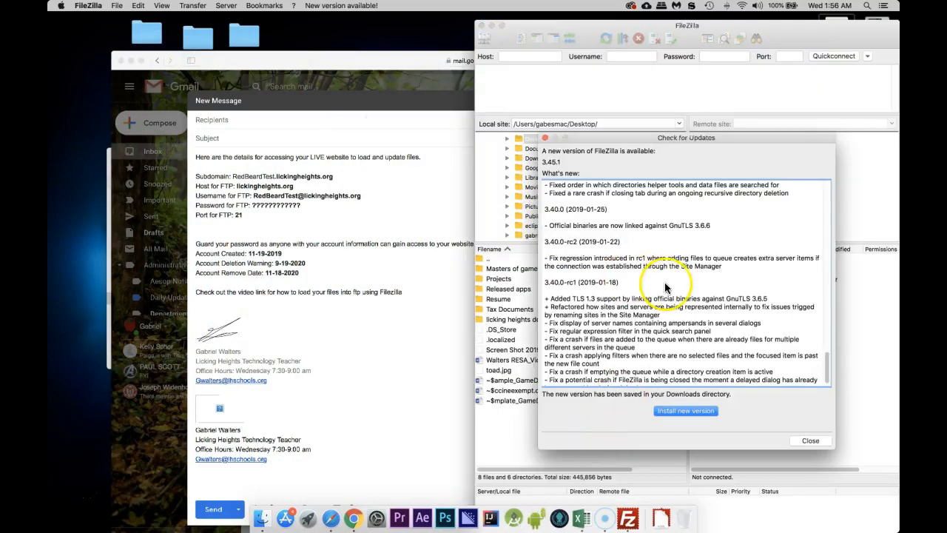
left_click(811, 437)
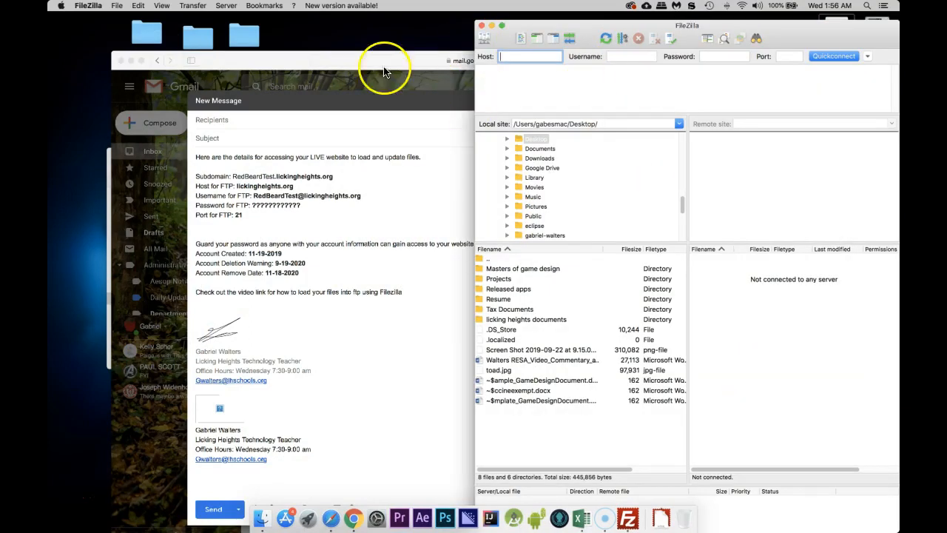
Tile the Gmail draft window and the FileZilla window side by side in a full-screen split view.
left_click(134, 62)
left_click(134, 62)
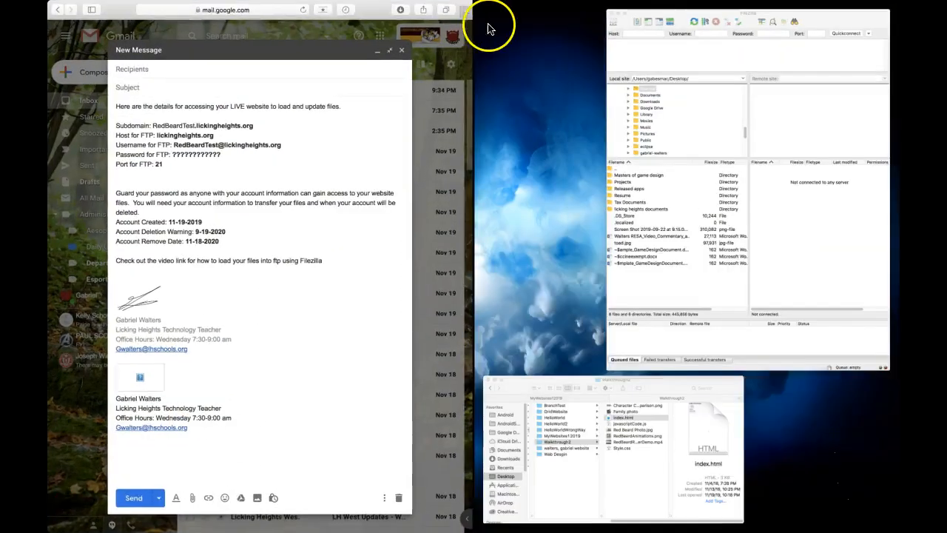
left_click(625, 20)
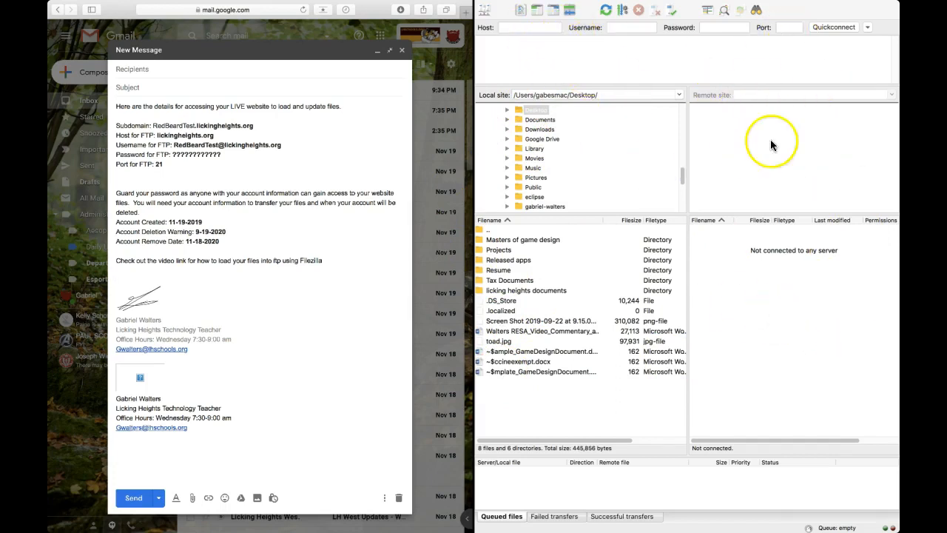
Enter lickingheights.org as the FTP host in FileZilla's quick connection settings.
left_click(535, 27)
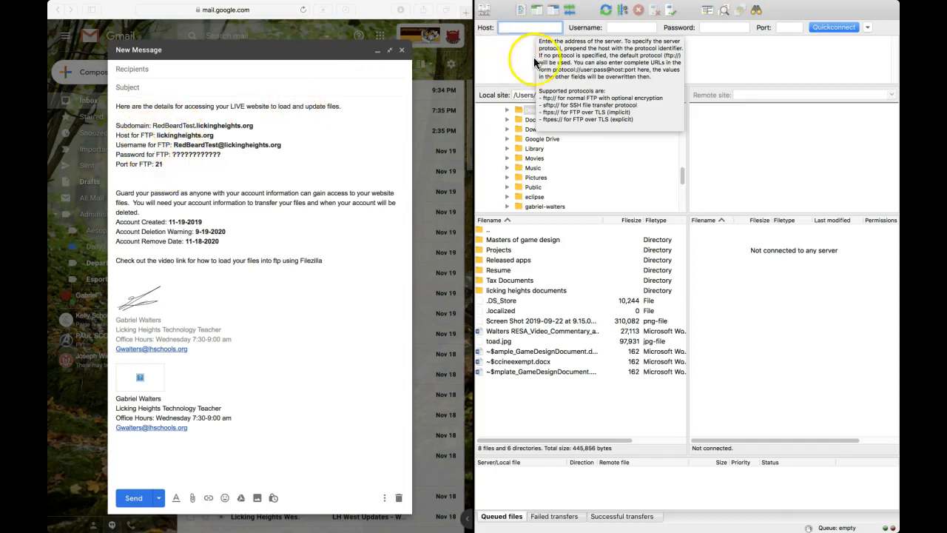
type("l")
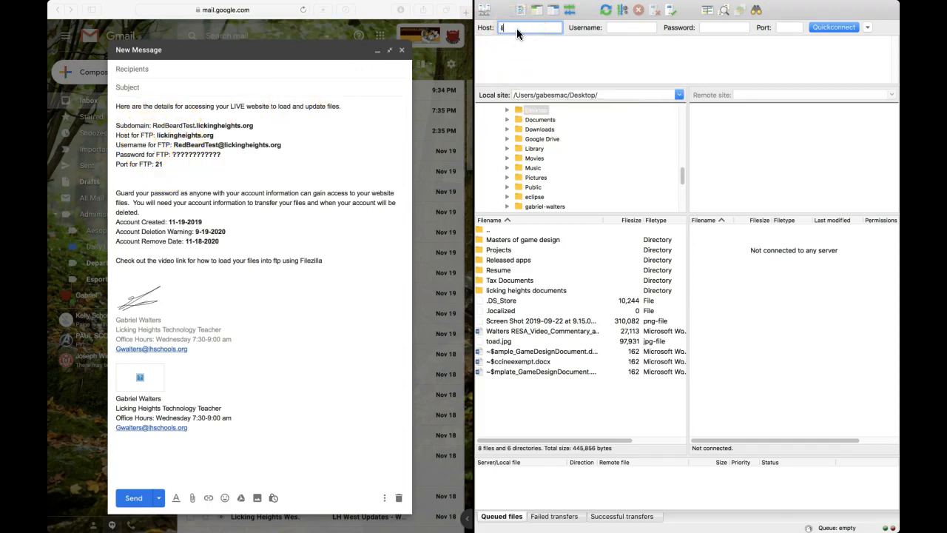
type("ickingheights.org")
Fill in the FTP username from the Gmail draft, the account password and port 21, and connect to the server.
key("Tab")
type("@lickingheights")
type("g")
key("Tab")
type("••••••••")
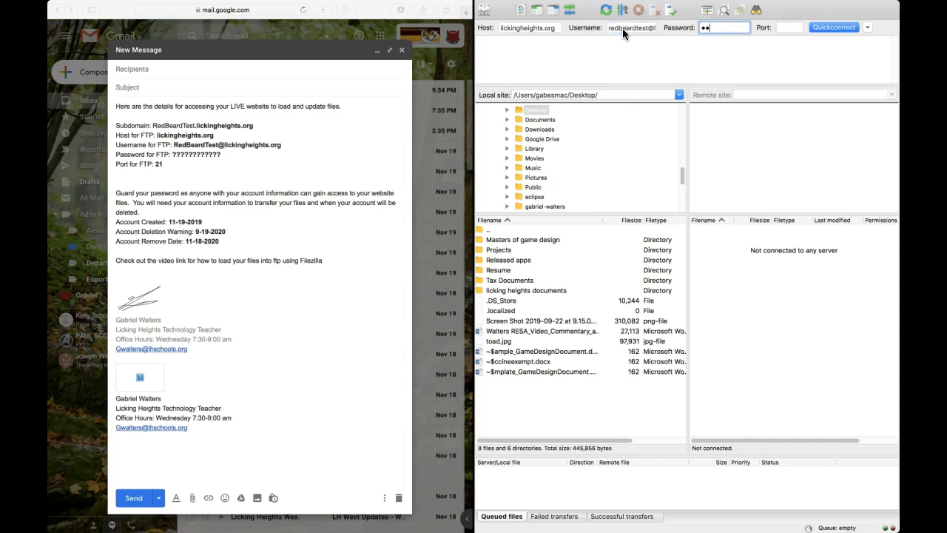
type("••••")
key("Tab")
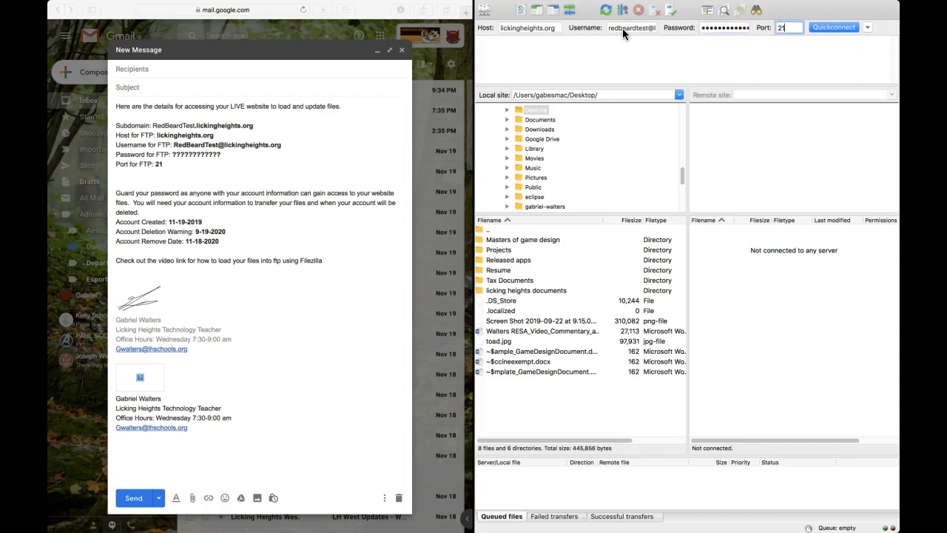
type("21")
left_click(836, 27)
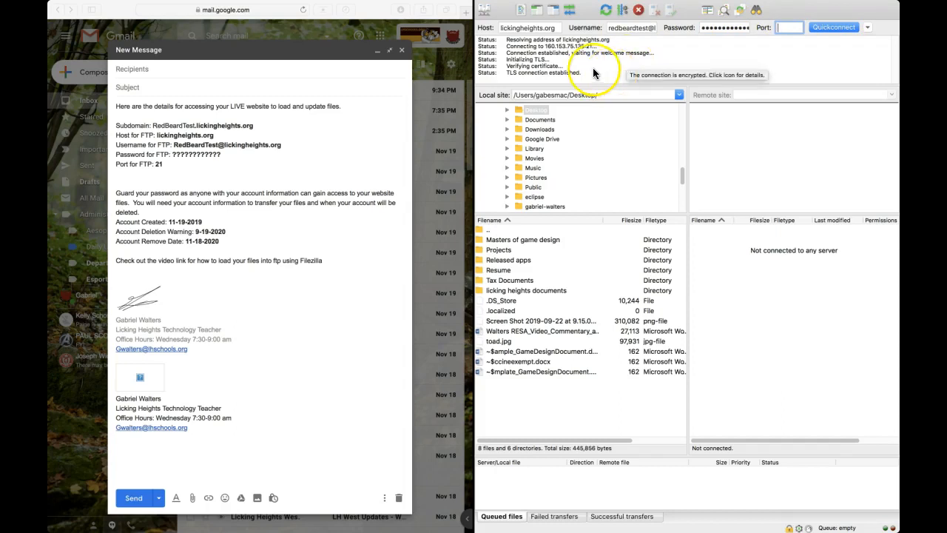
Correct the capitalization of the FTP username to match the Gmail draft and connect to the server again.
left_click(617, 27)
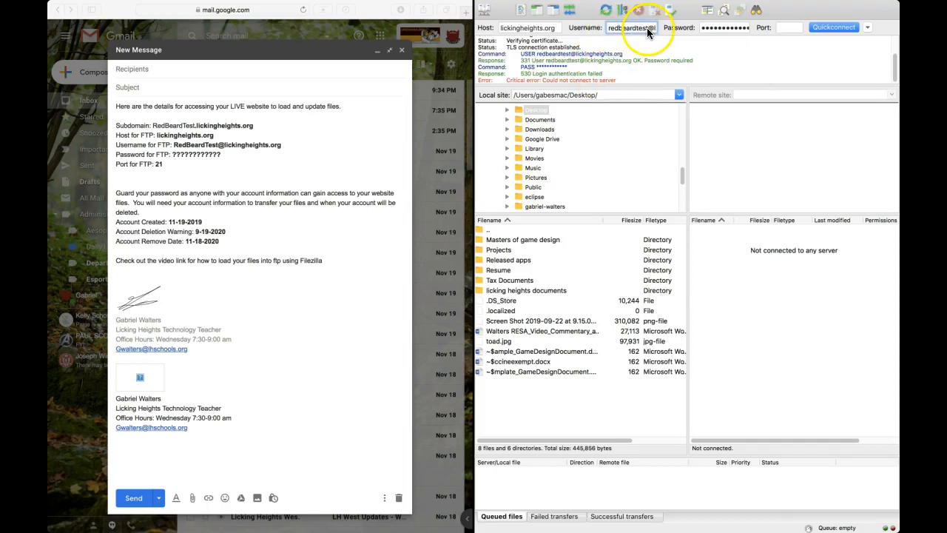
type("g")
type("edBea")
left_click(791, 28)
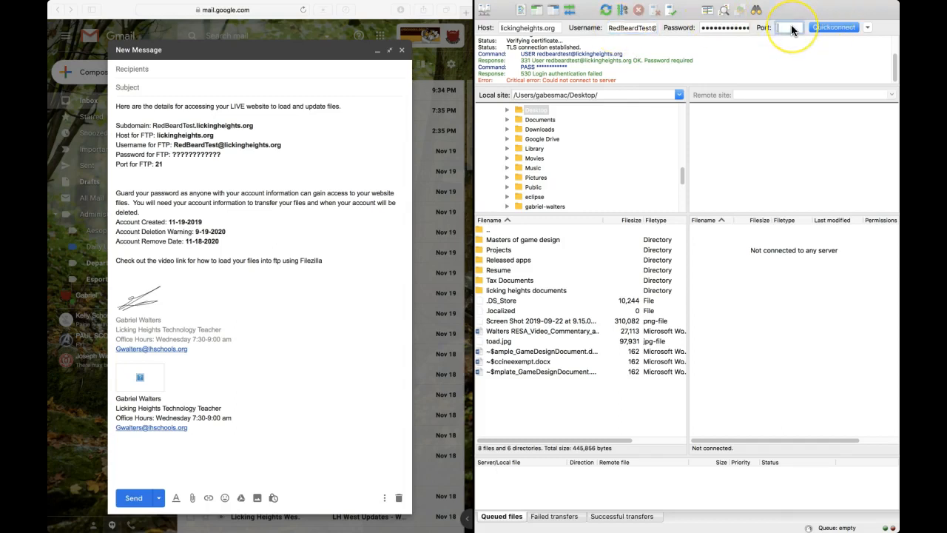
left_click(822, 28)
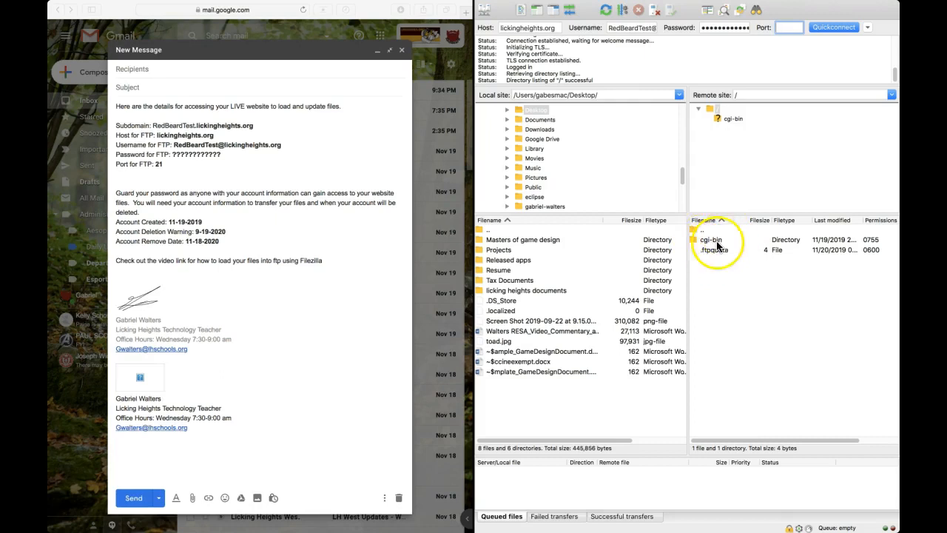
Look inside the remote cgi-bin folder and return to the remote root directory.
left_click(716, 279)
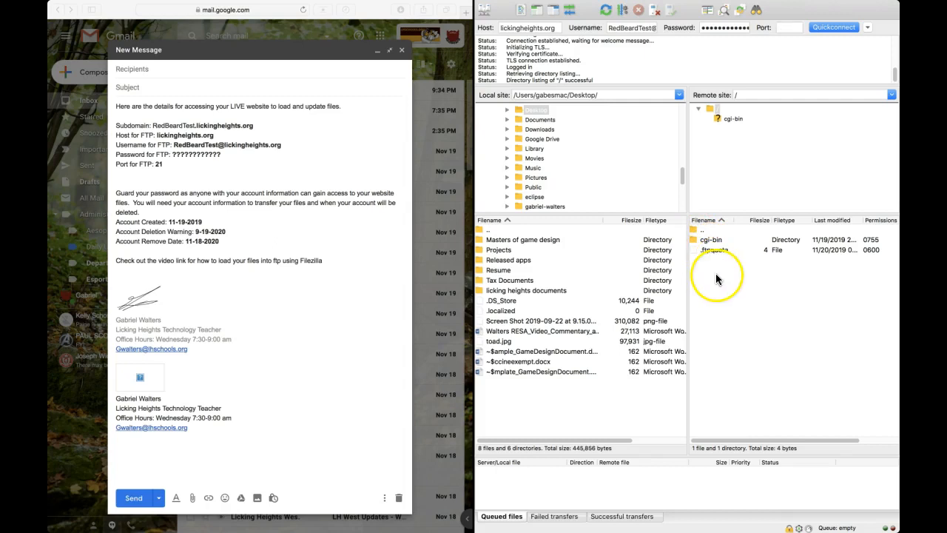
left_click(729, 118)
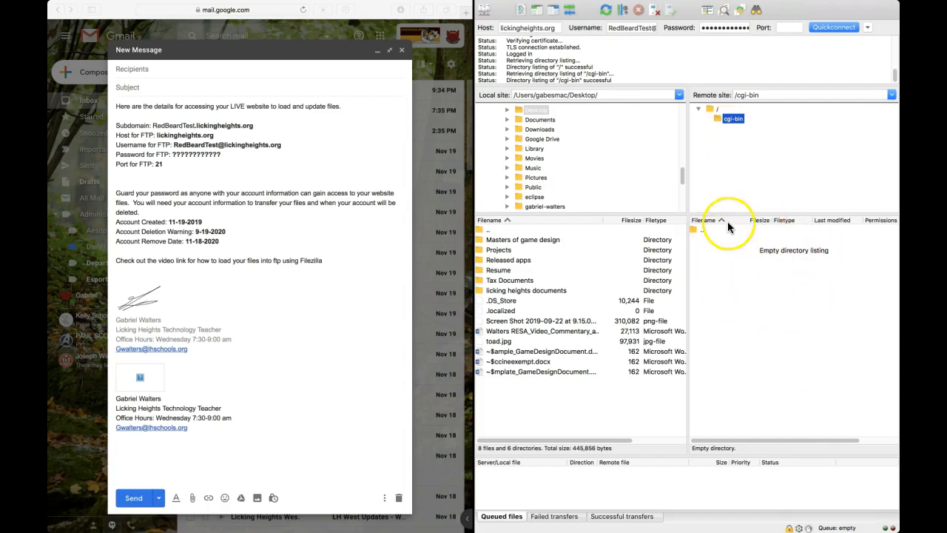
left_click(699, 231)
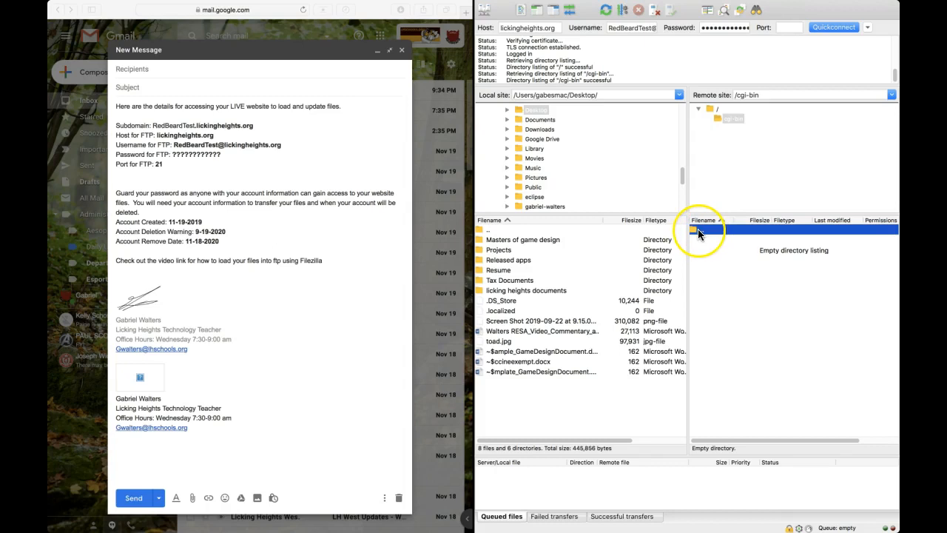
double_click(699, 231)
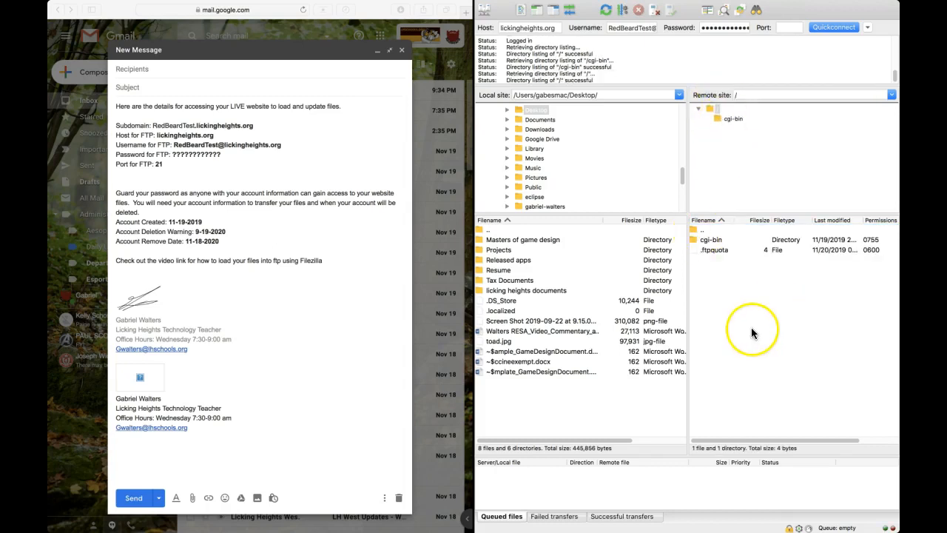
Browse the local site from Desktop through Projects and FrontEnd, and open the Walkthrough2 website folder.
left_click(507, 108)
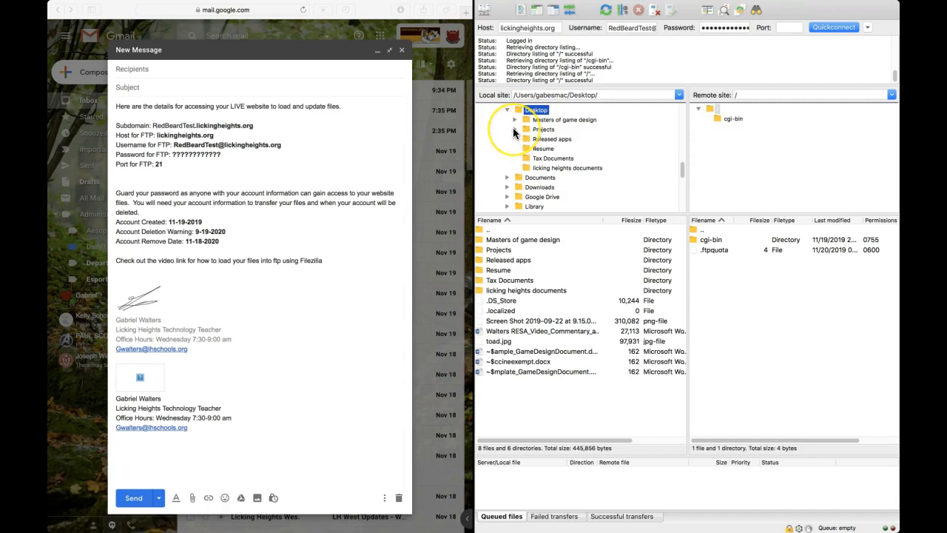
left_click(514, 129)
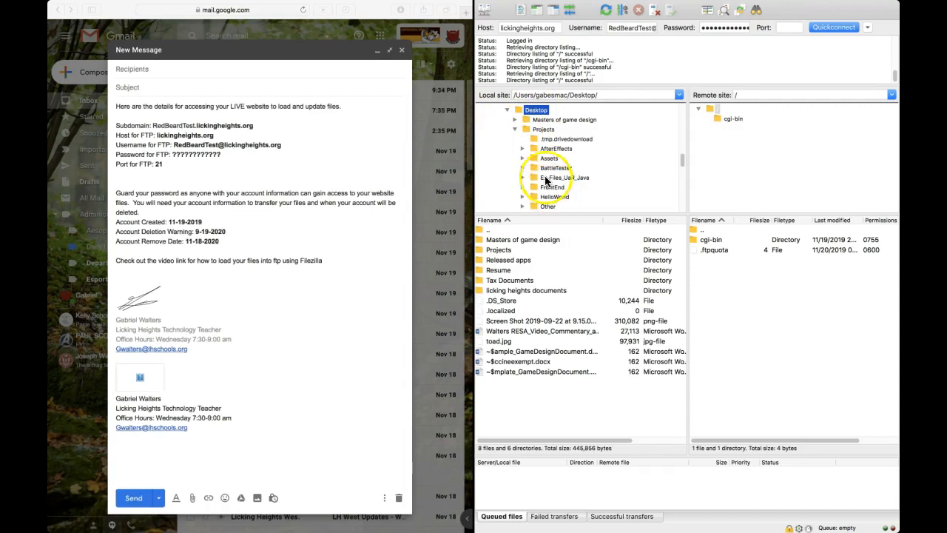
scroll(606, 174, "down", 1)
left_click(523, 178)
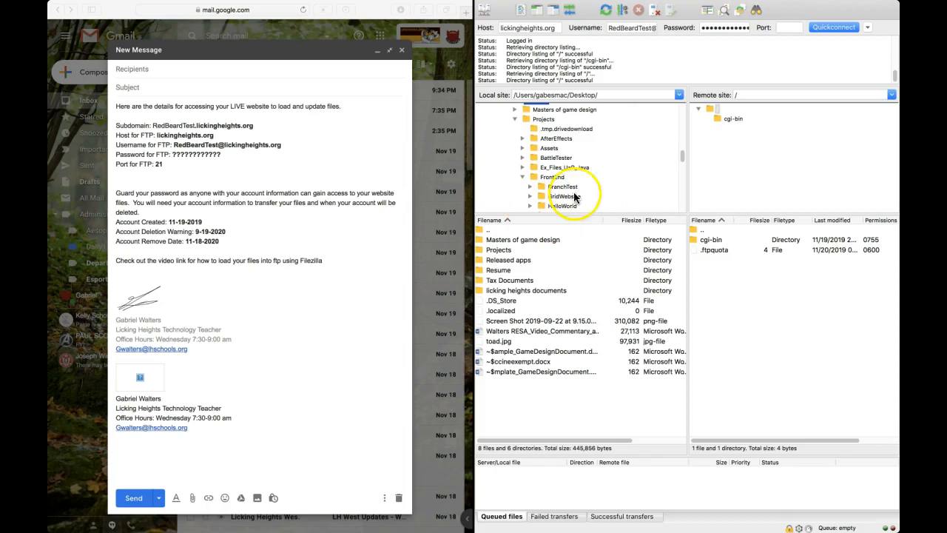
scroll(682, 158, "down", 5)
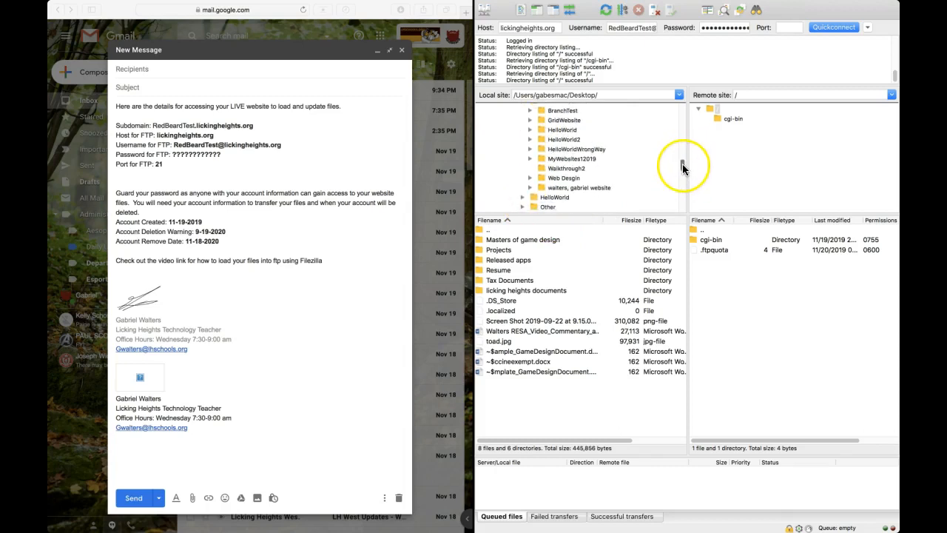
left_click(549, 169)
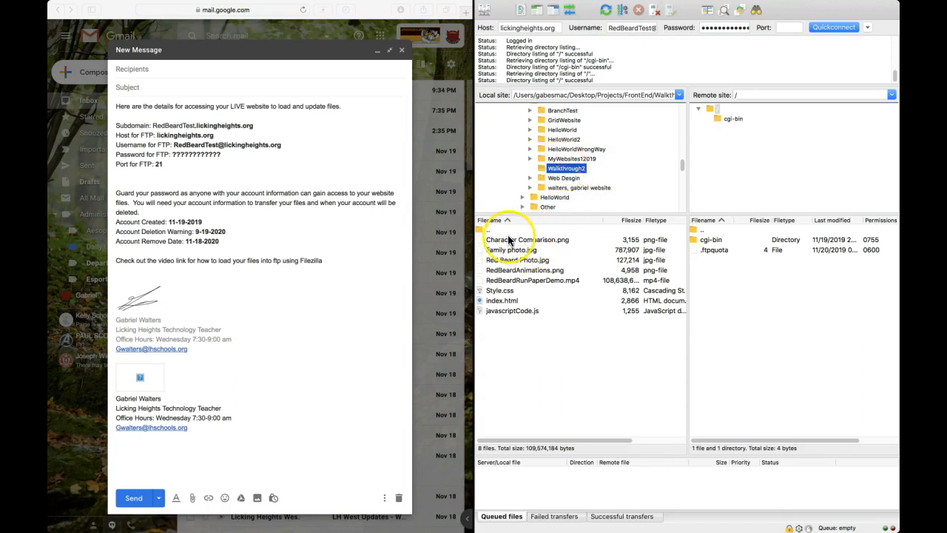
left_click(558, 160)
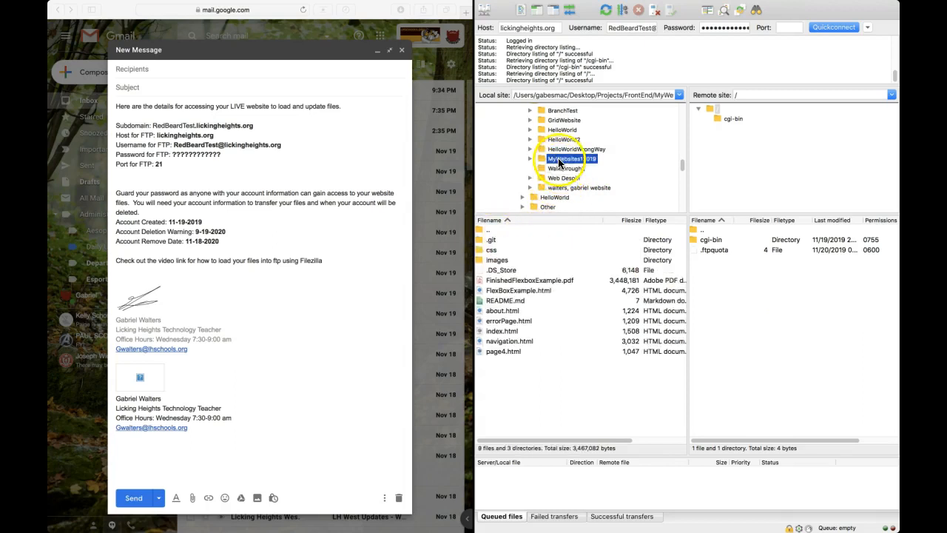
left_click(564, 169)
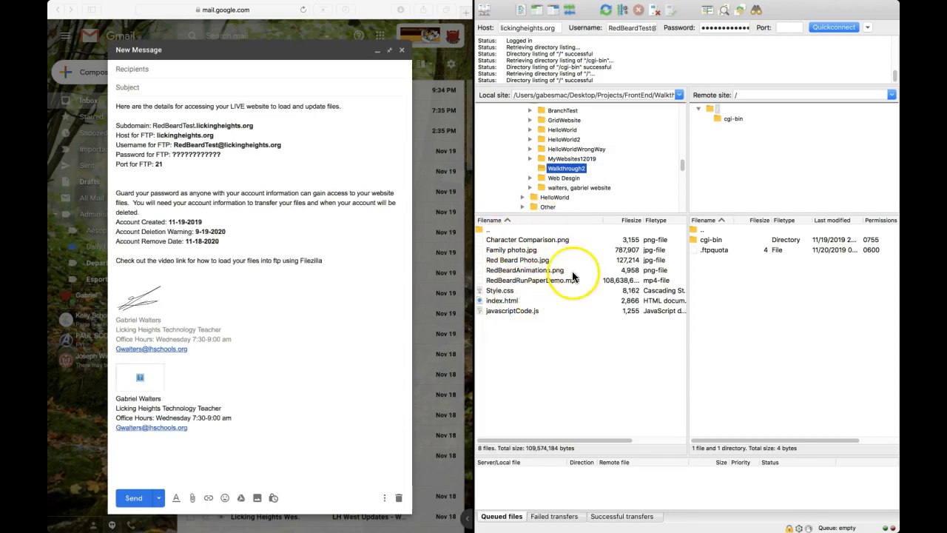
Upload all Walkthrough2 files except RedBeardRunPaperDemo.mp4 to the remote root directory.
left_click(528, 242)
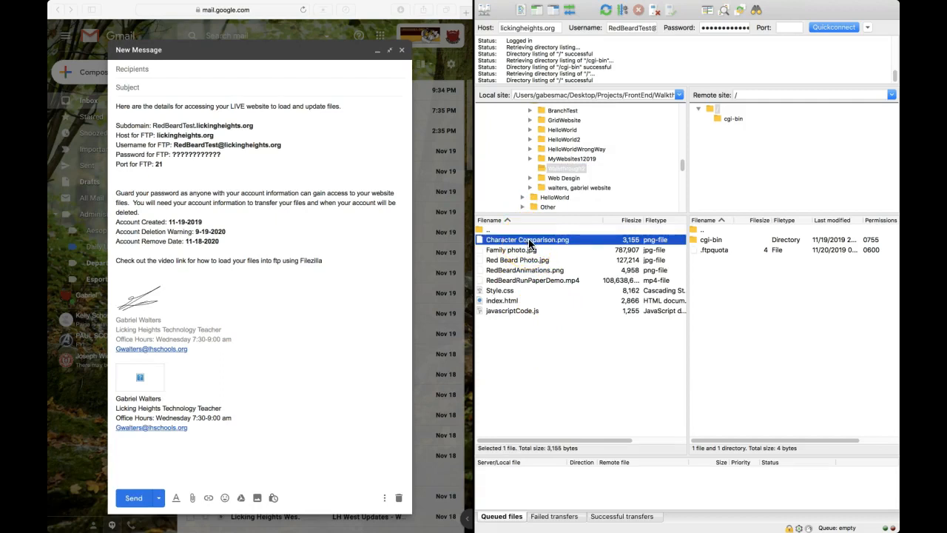
left_click(518, 312, "shift")
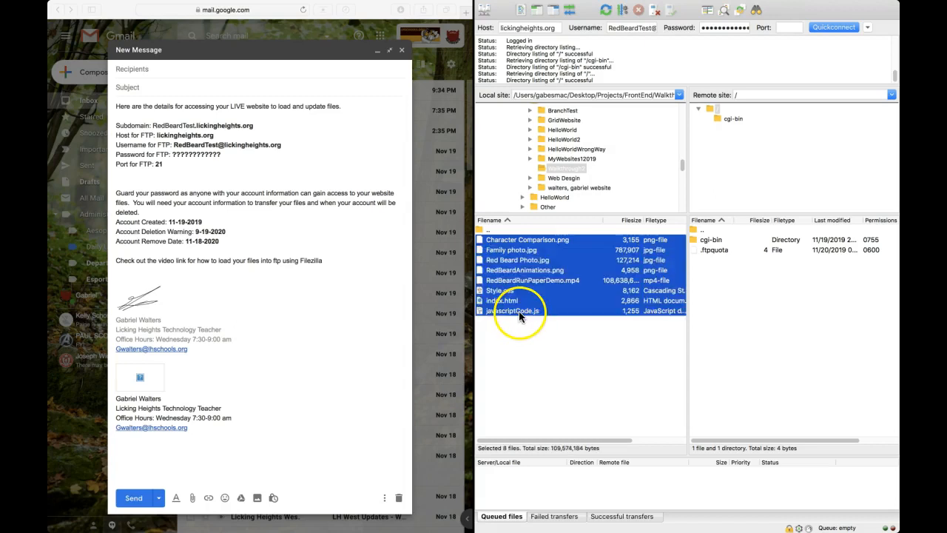
left_click(544, 281, "super")
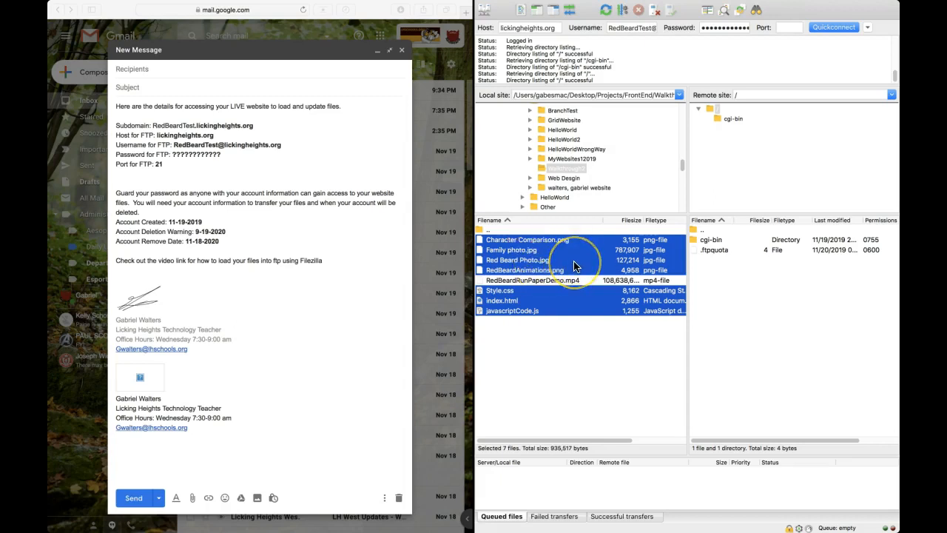
left_click_drag(575, 267, 779, 318)
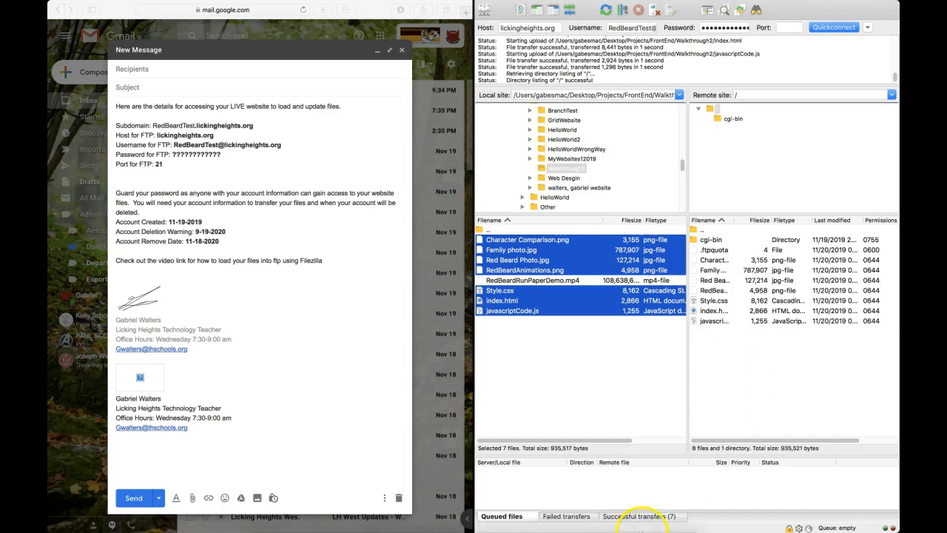
Check the lists of failed and successful transfers, and disconnect from the server.
left_click(571, 515)
left_click(614, 518)
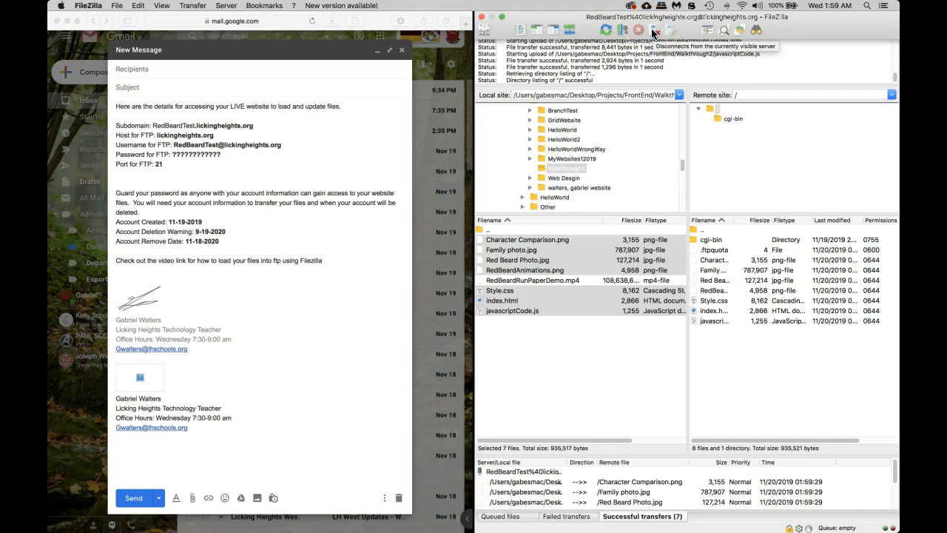
left_click(653, 32)
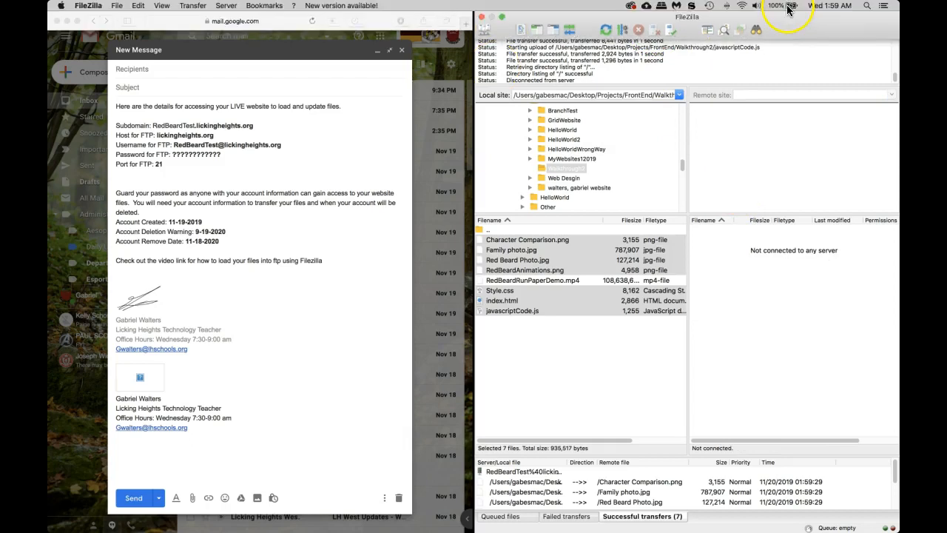
Switch to Safari and load redbeardtest.lickingheights.org in a new tab.
left_click(467, 23)
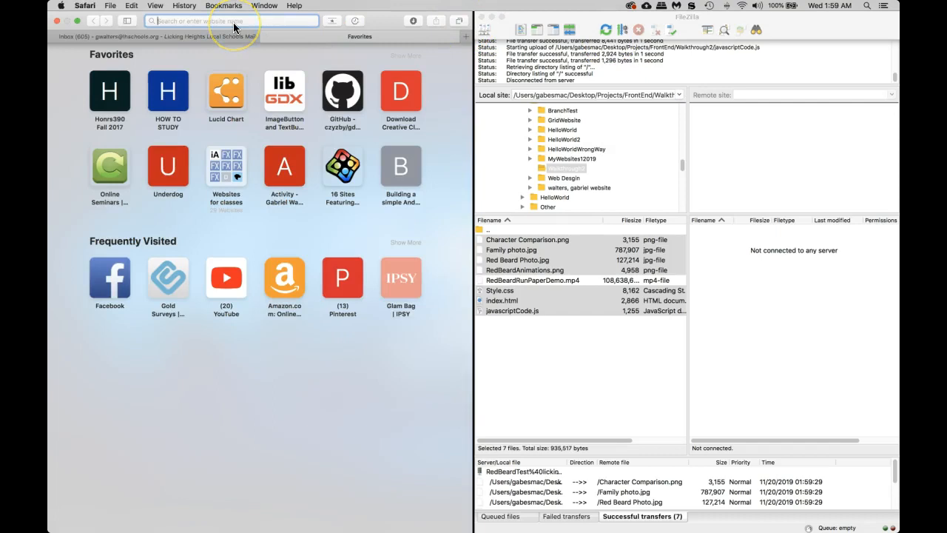
type("redbeardtest.licki")
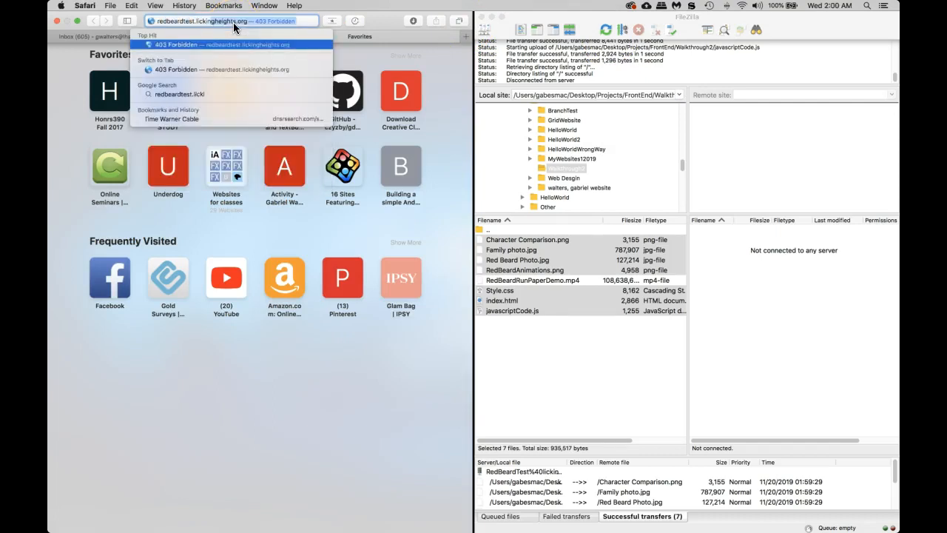
type("ngheights.org")
key("Return")
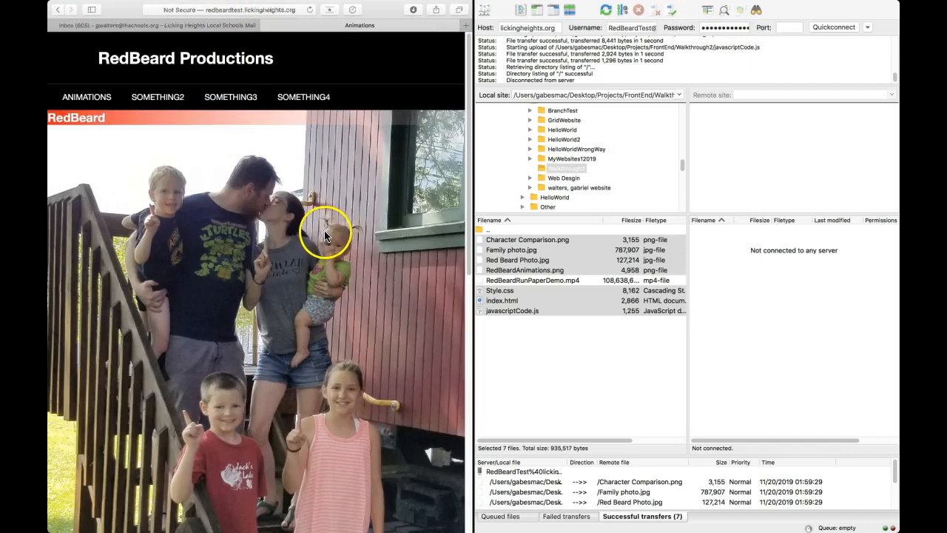
Examine the live RedBeard Productions page from its header and navigation down through the RedBeard Run section to the footer.
scroll(324, 233, "down", 5)
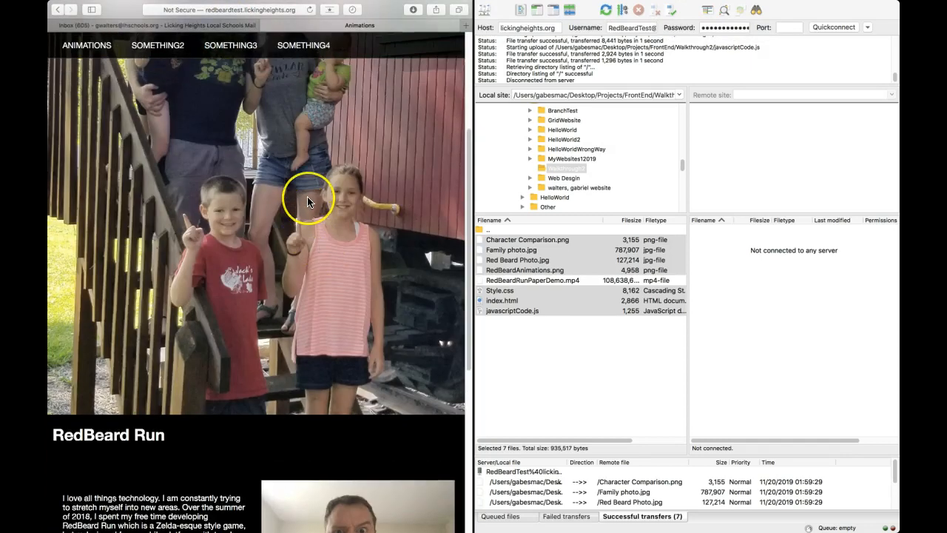
scroll(307, 198, "up", 3)
scroll(307, 196, "up", 1)
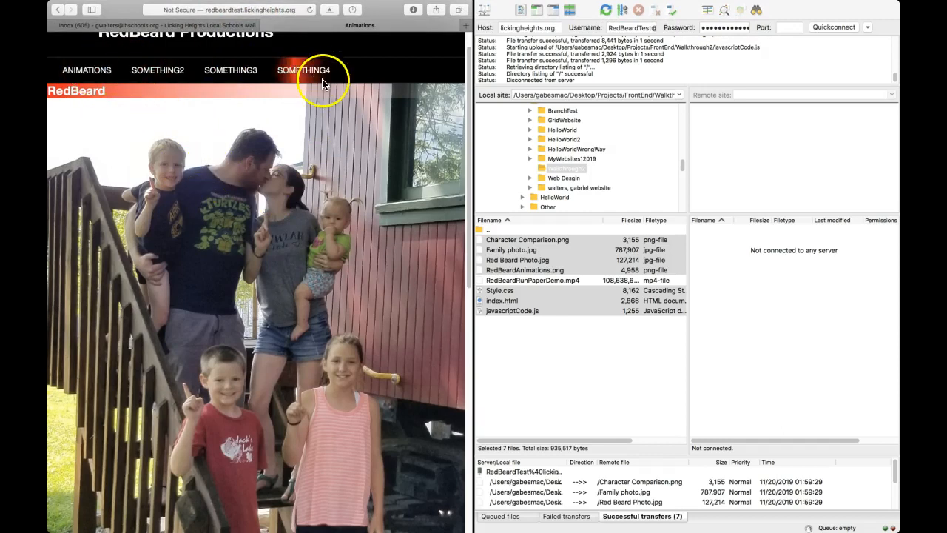
scroll(334, 207, "down", 5)
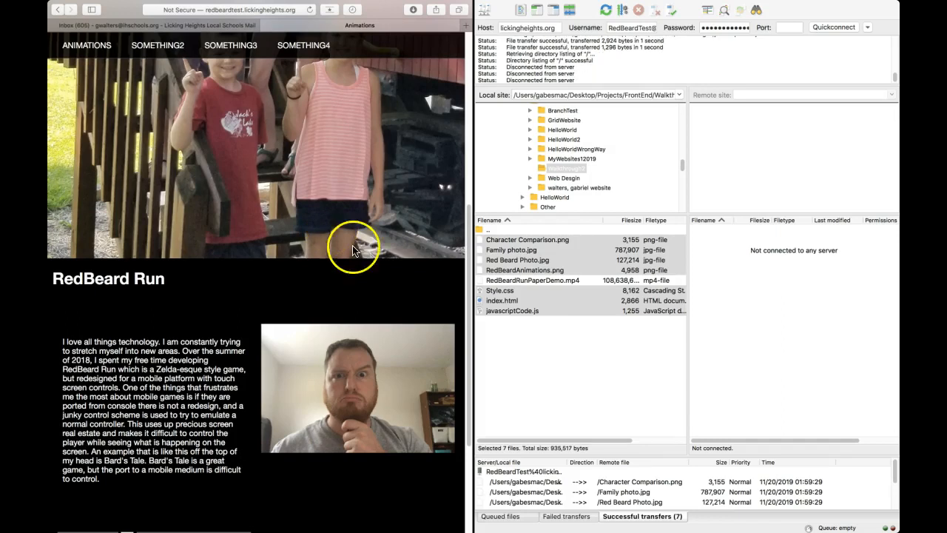
scroll(320, 250, "down", 5)
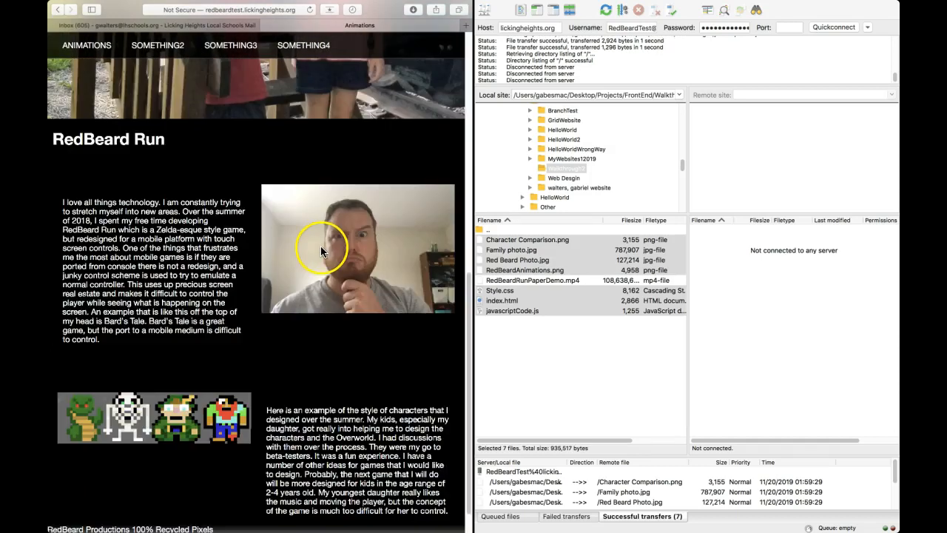
scroll(352, 218, "up", 9)
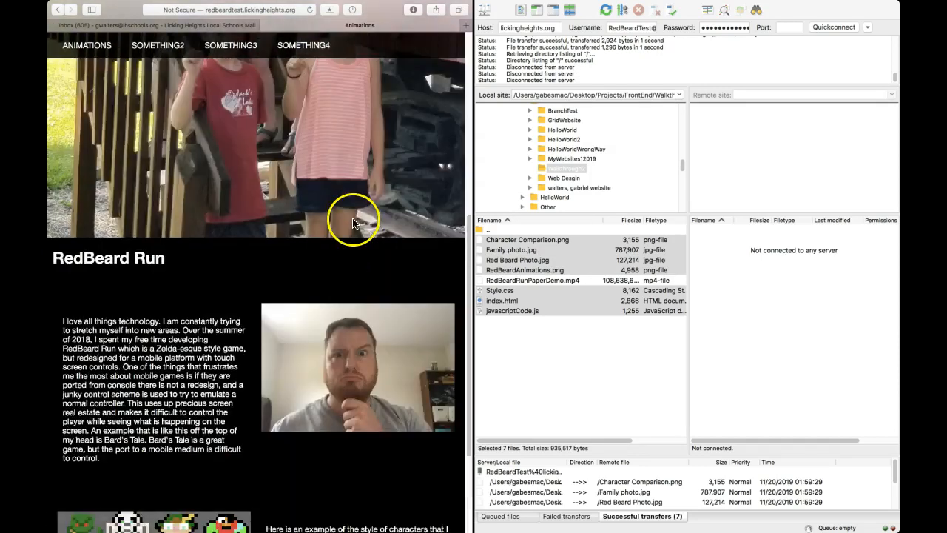
scroll(313, 211, "up", 2)
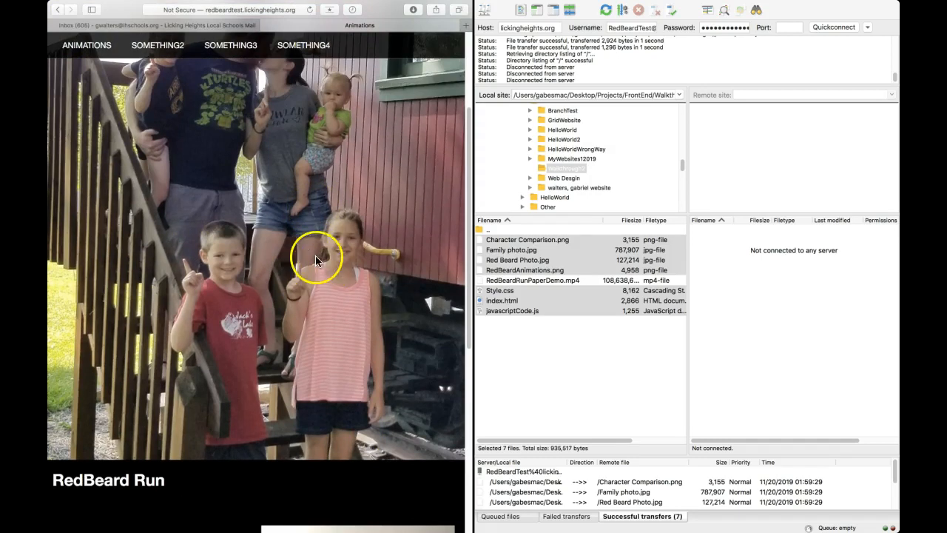
scroll(332, 206, "down", 10)
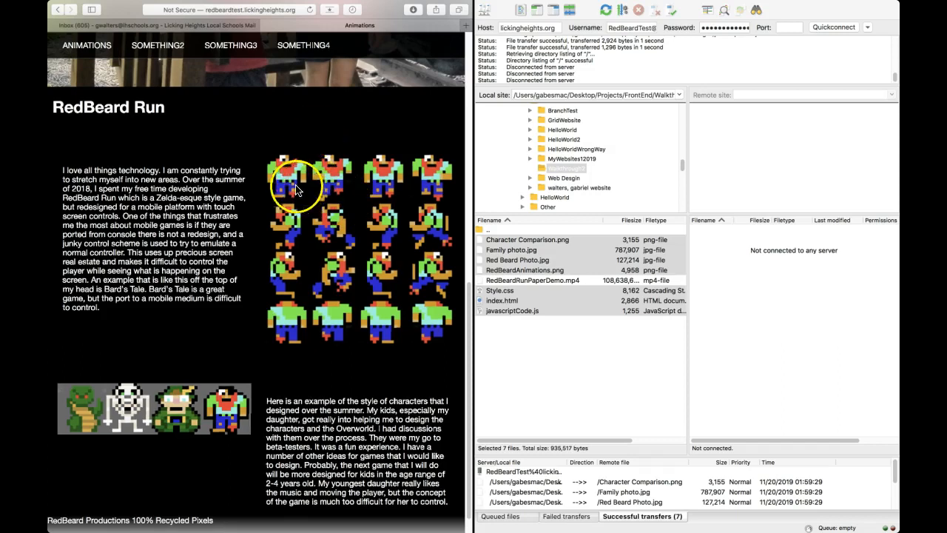
scroll(304, 191, "down", 1)
scroll(298, 191, "up", 8)
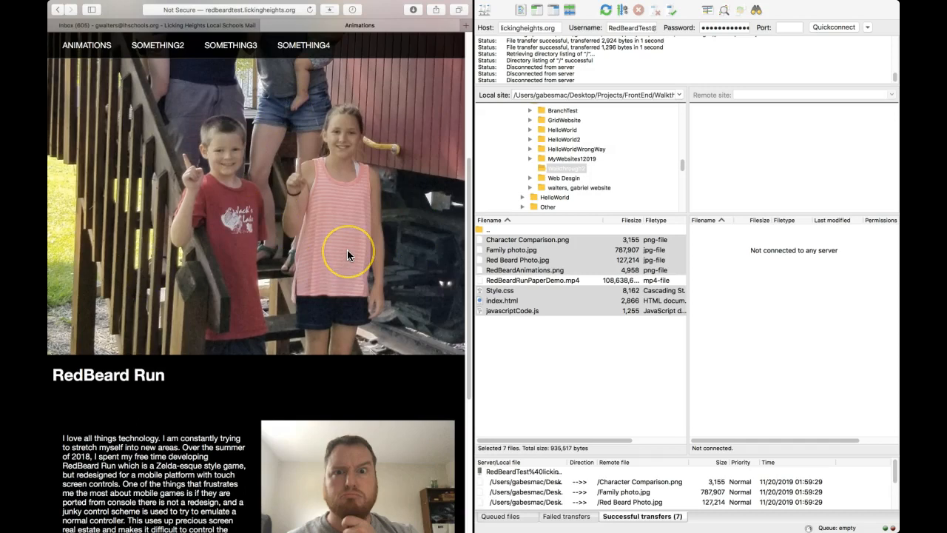
Switch back to FileZilla and clear the file selection in the local Walkthrough2 folder.
left_click(527, 344)
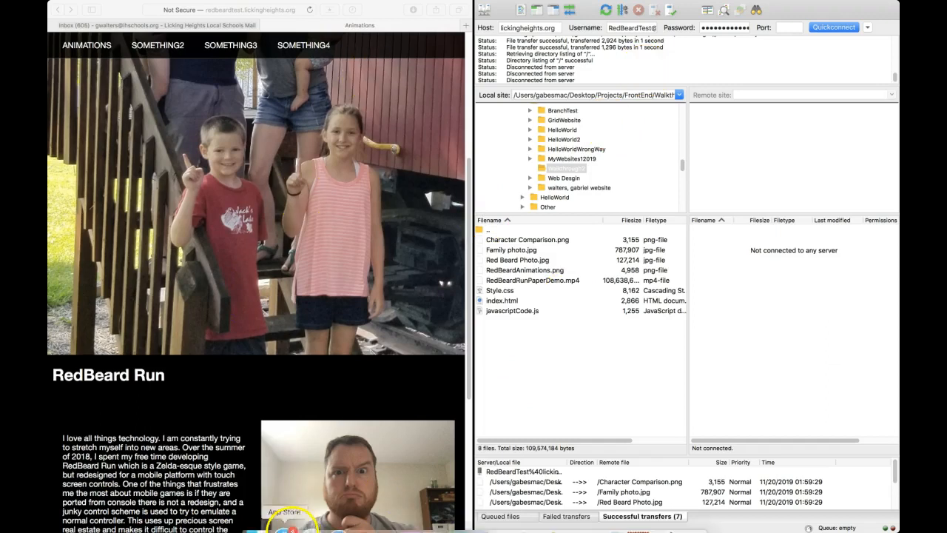
Reconnect to the server and upload index.html from Walkthrough2 to the remote root folder, overwriting the existing file.
mouse_move(323, 530)
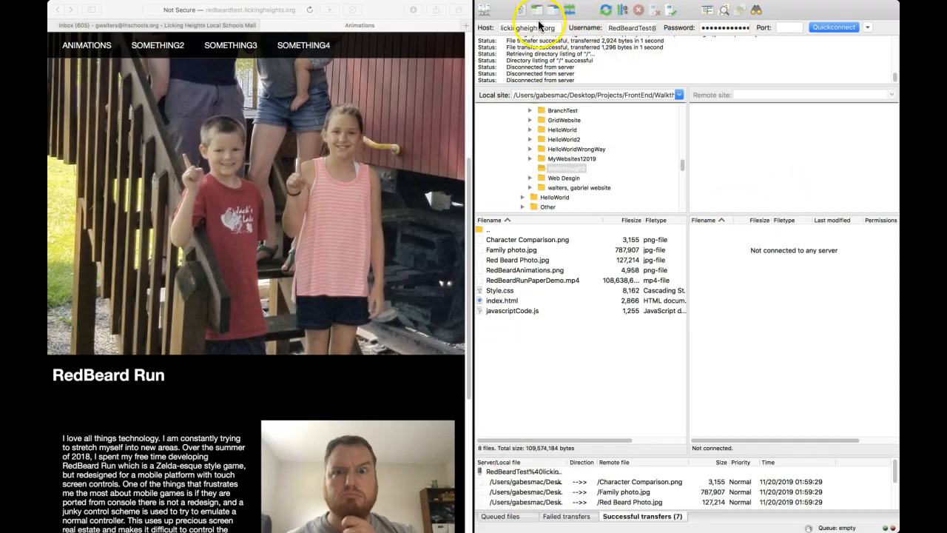
left_click(670, 12)
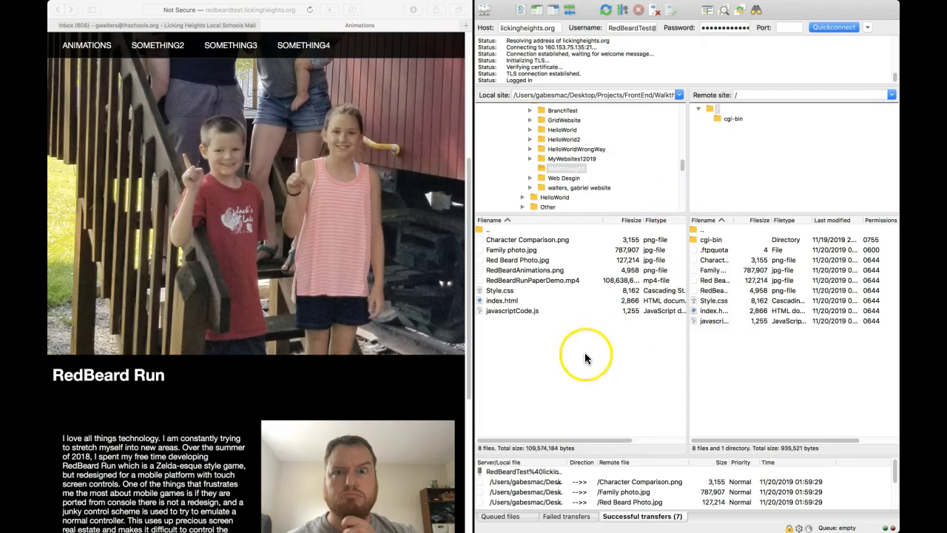
left_click(501, 301)
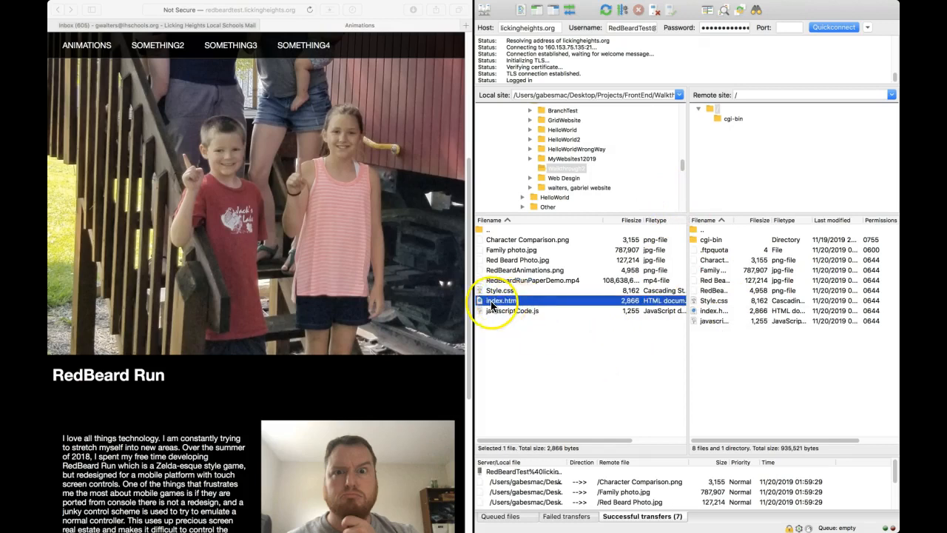
left_click_drag(491, 303, 762, 349)
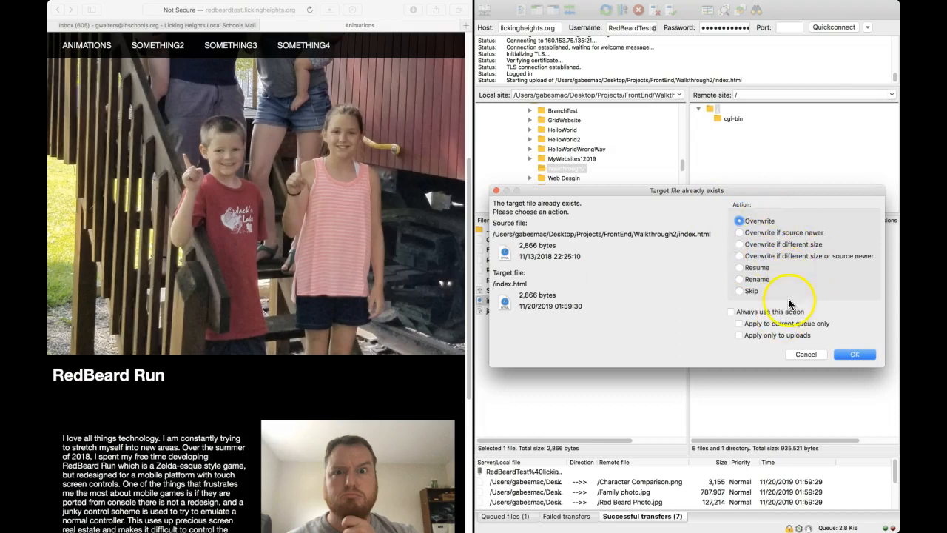
left_click(854, 354)
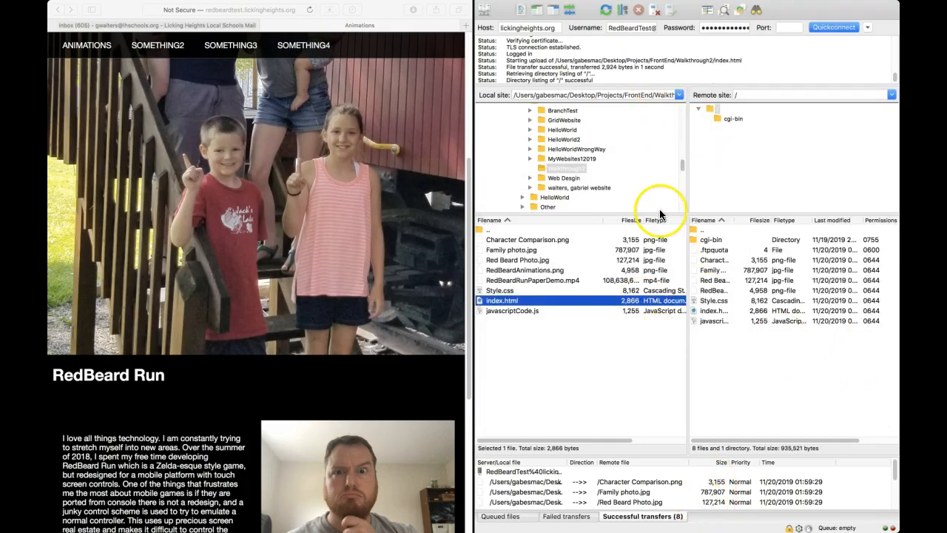
Disconnect from the server and reload the live RedBeard page in Safari.
left_click(654, 11)
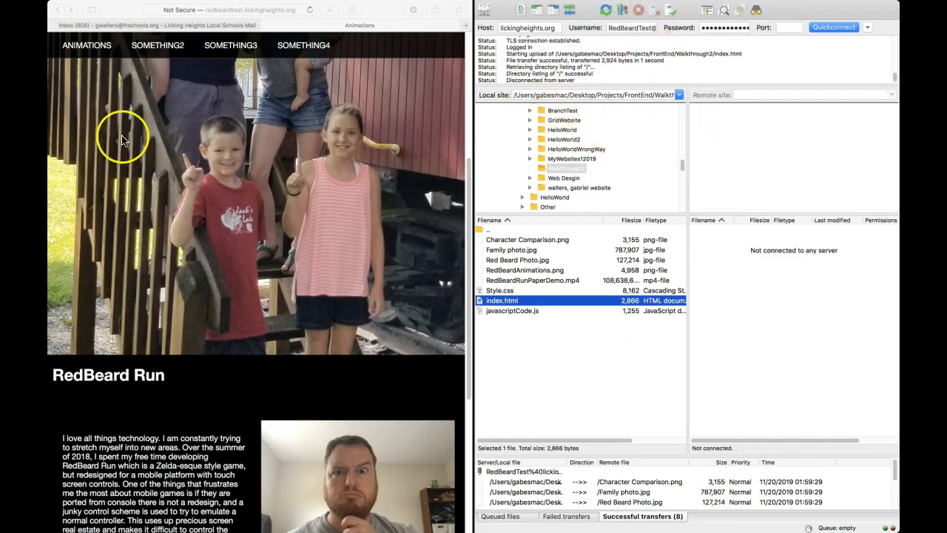
left_click(306, 9)
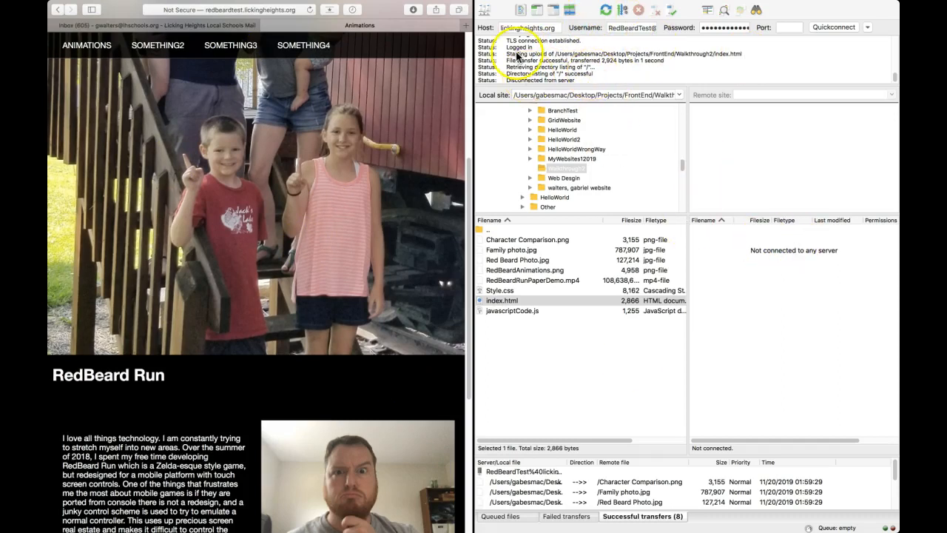
Review the FTP account details in the Gmail draft, highlight the FTP password value, and return to FileZilla.
left_click(129, 25)
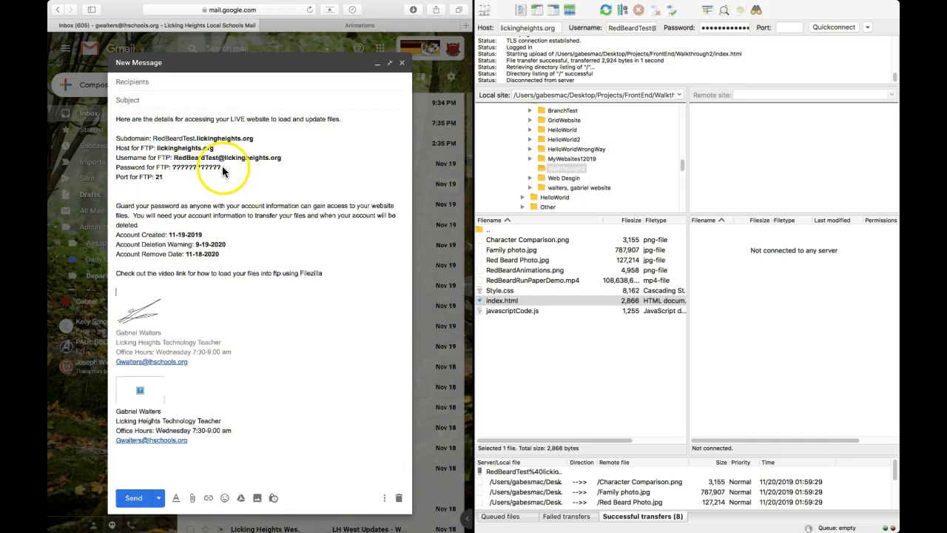
left_click_drag(176, 173, 175, 171)
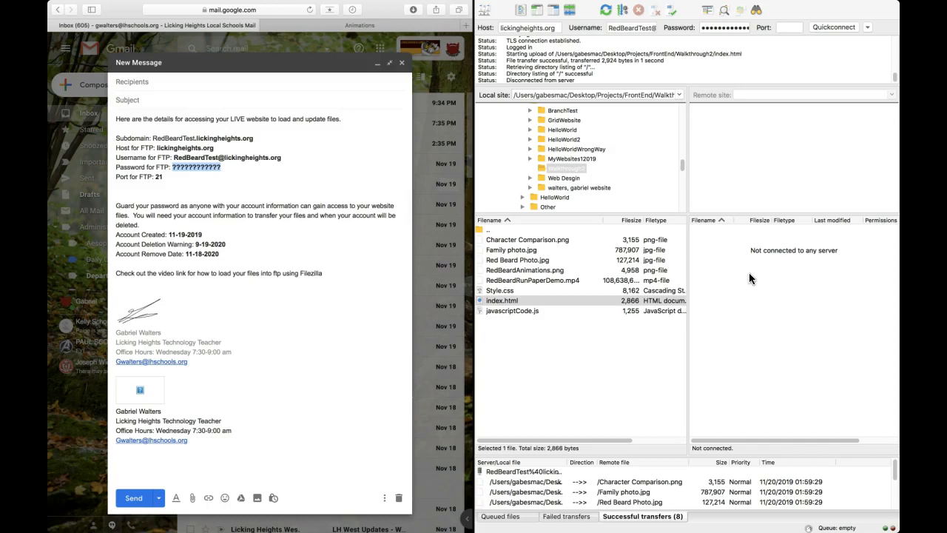
left_click(732, 284)
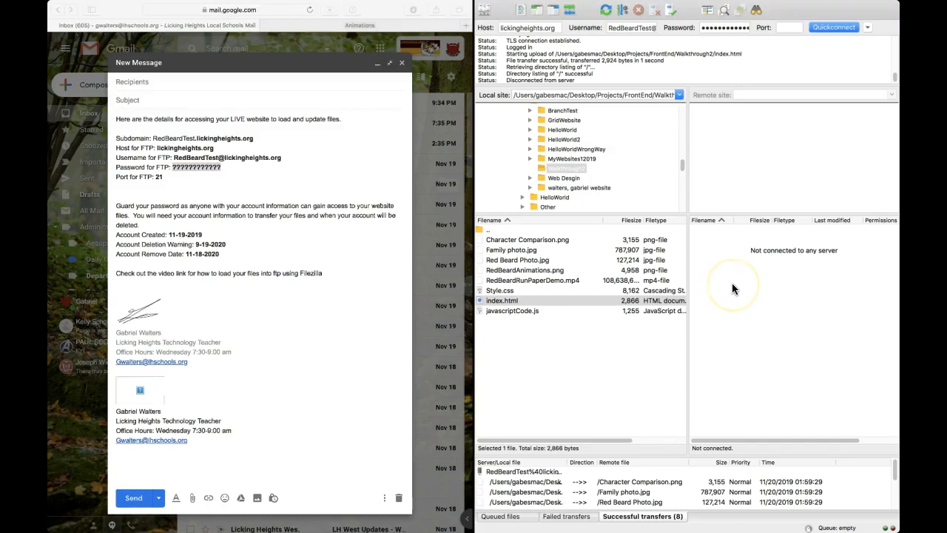